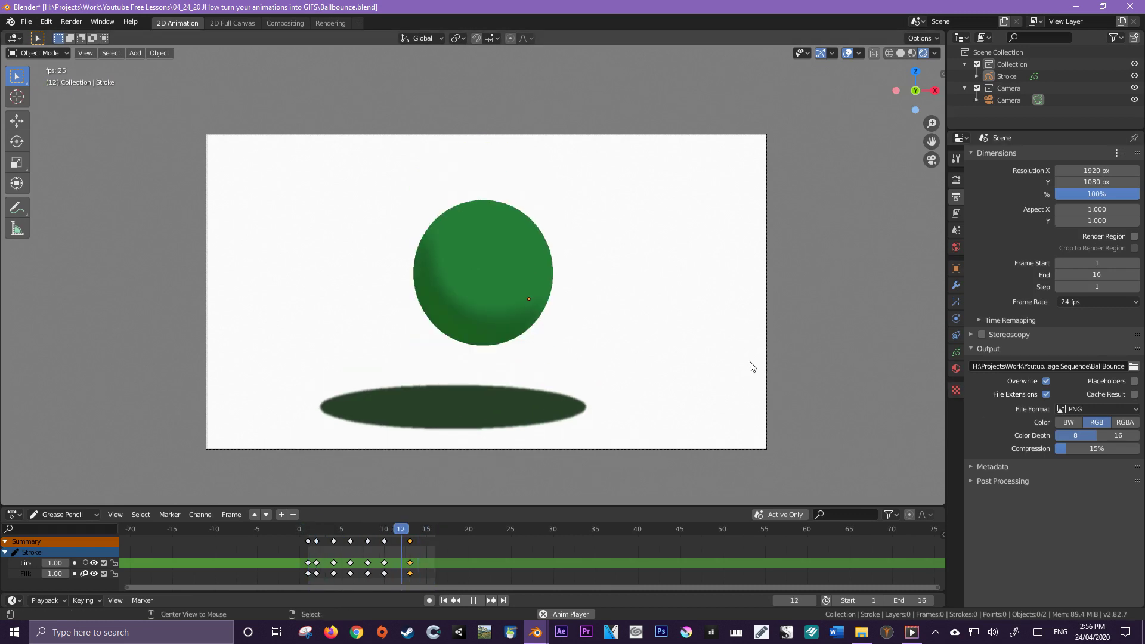
- Stop the bouncing green ball animation playback at frame 14
{"action": "key", "text": "space"}
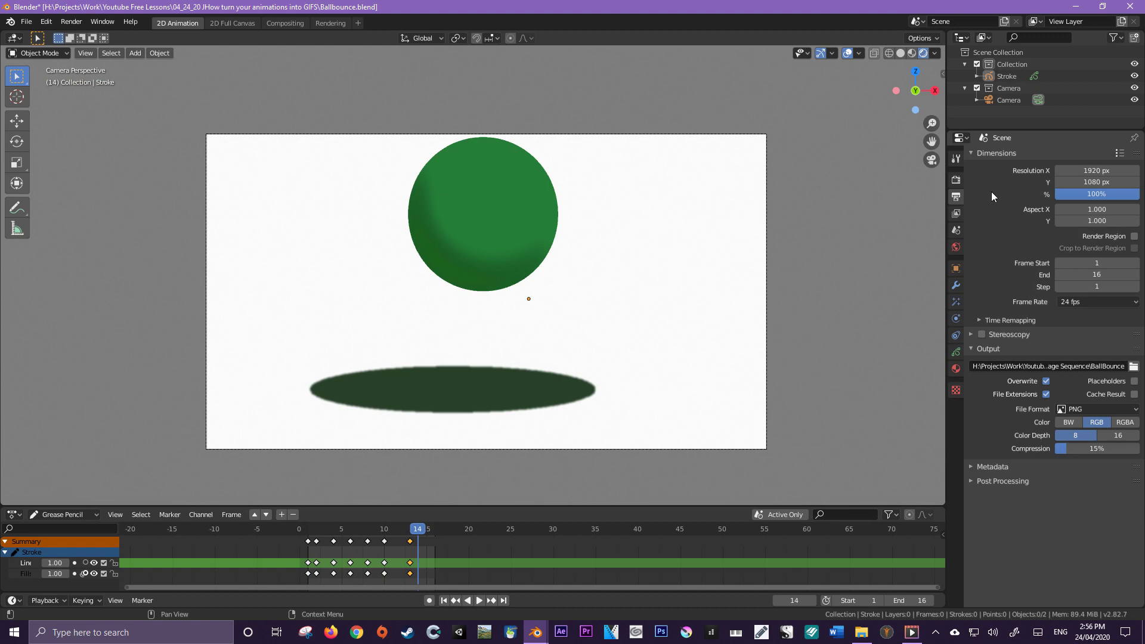
- Set the output File Format to FFmpeg video, keeping the Matroska container and H.264 codec
{"action": "left_click", "coordinate": [1077, 410]}
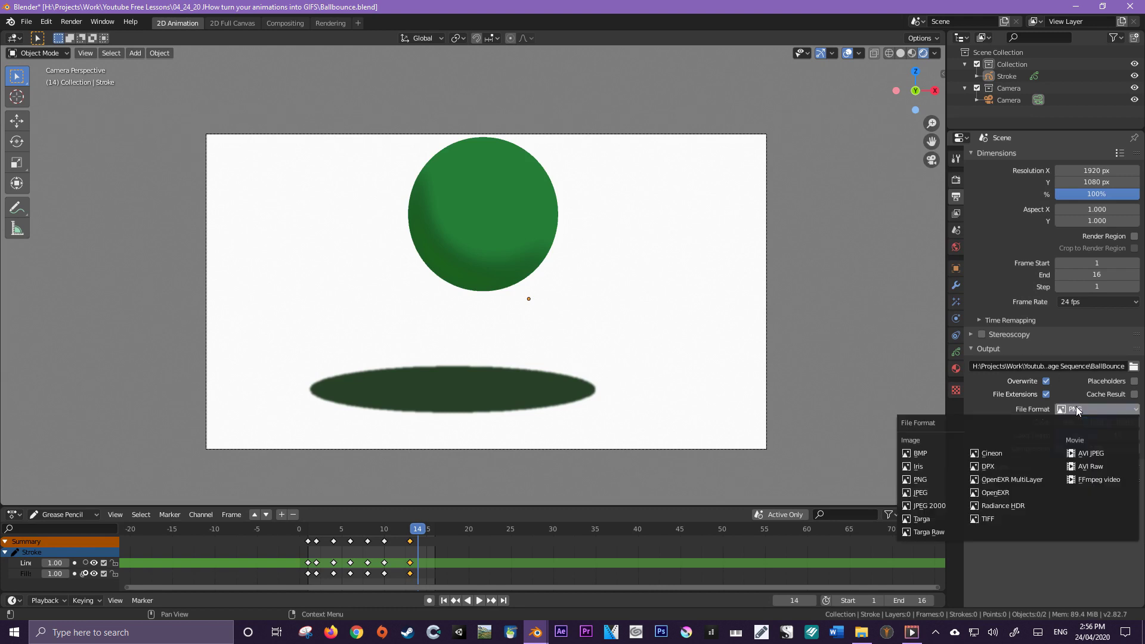
{"action": "left_click", "coordinate": [1099, 481]}
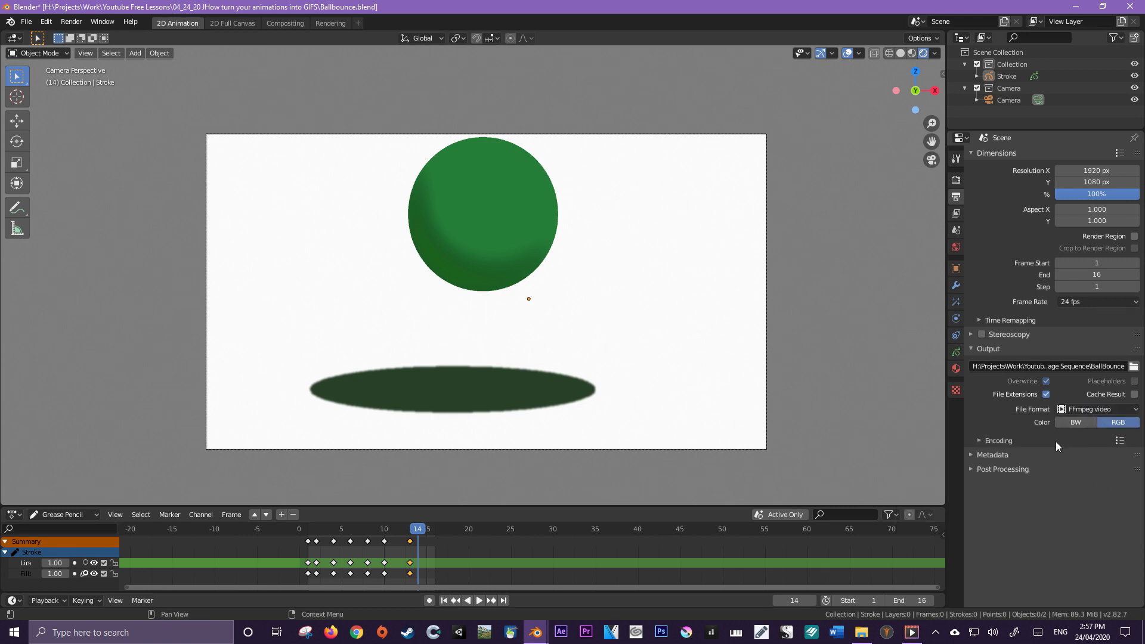
{"action": "left_click", "coordinate": [980, 441]}
{"action": "left_click", "coordinate": [1098, 458]}
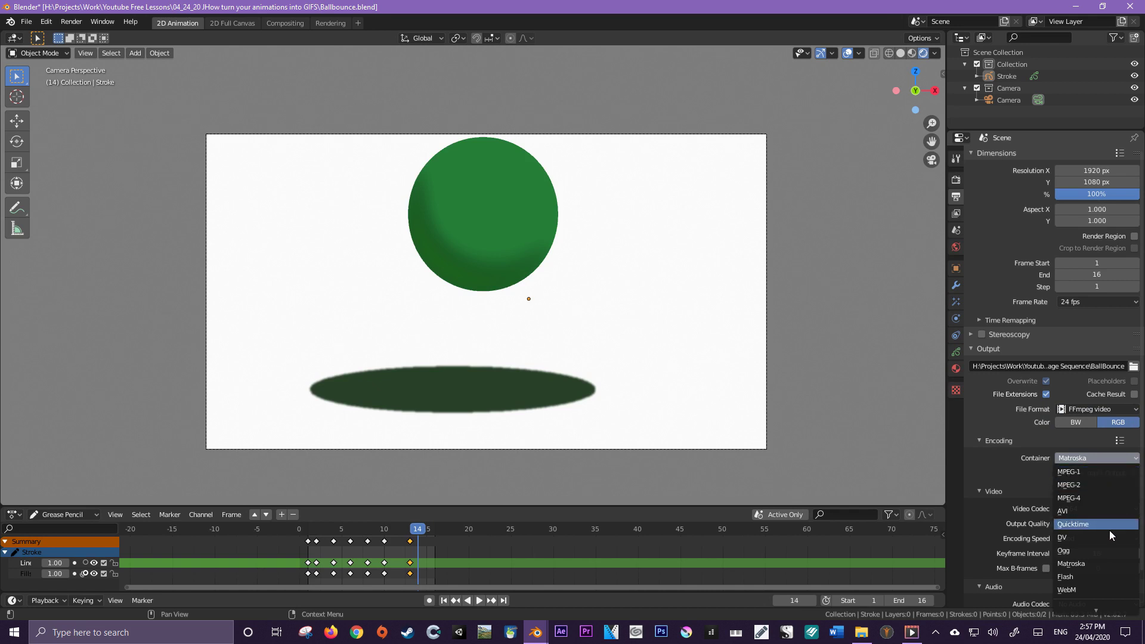
{"action": "left_click", "coordinate": [1081, 562]}
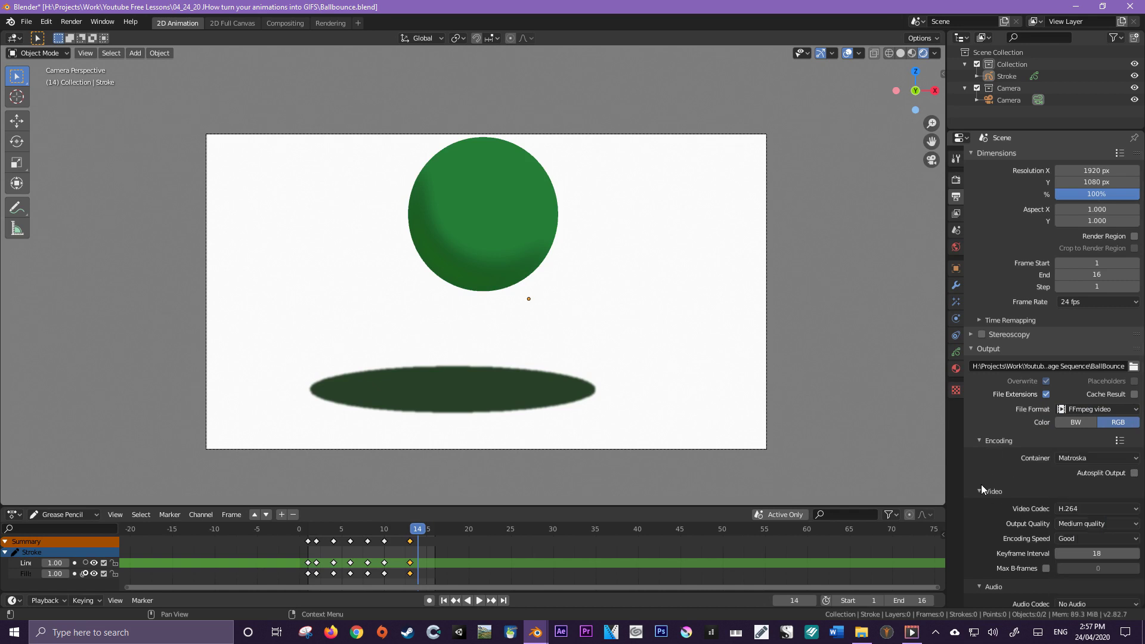
{"action": "left_click", "coordinate": [1078, 506]}
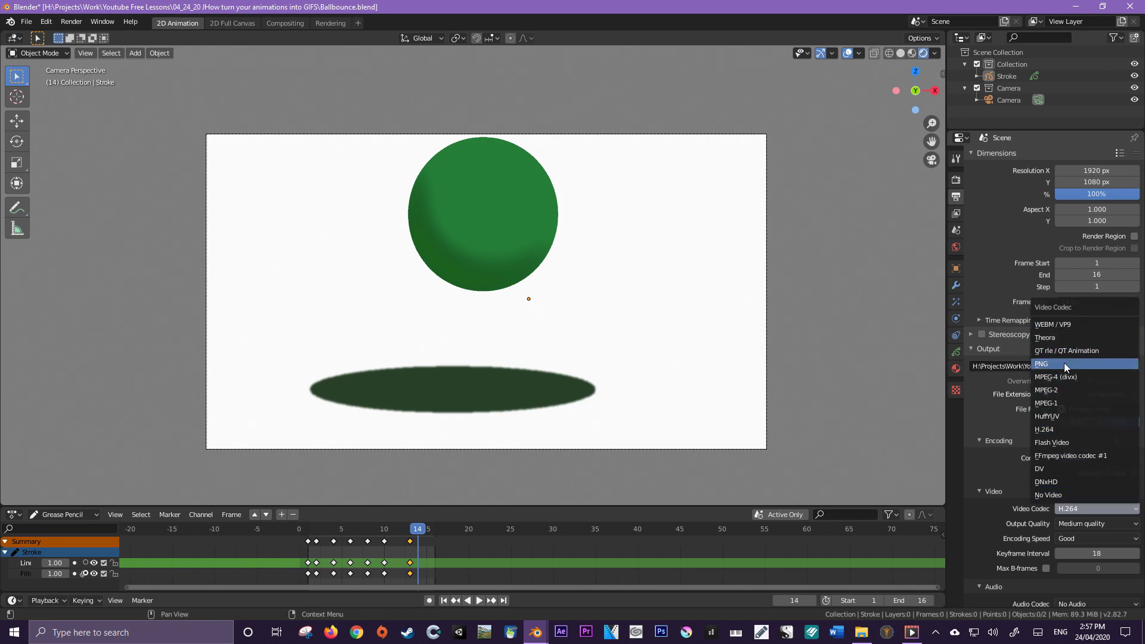
{"action": "left_click", "coordinate": [1097, 472]}
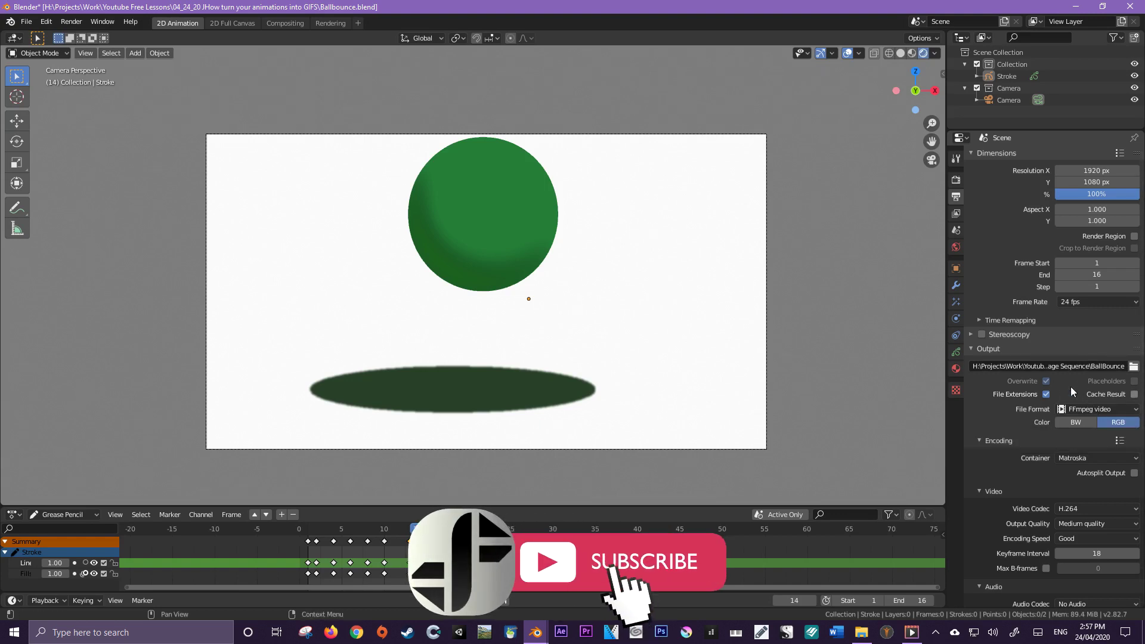
- Restore PNG image output, play and stop the ball animation, and open the Render menu
{"action": "left_click", "coordinate": [1116, 410]}
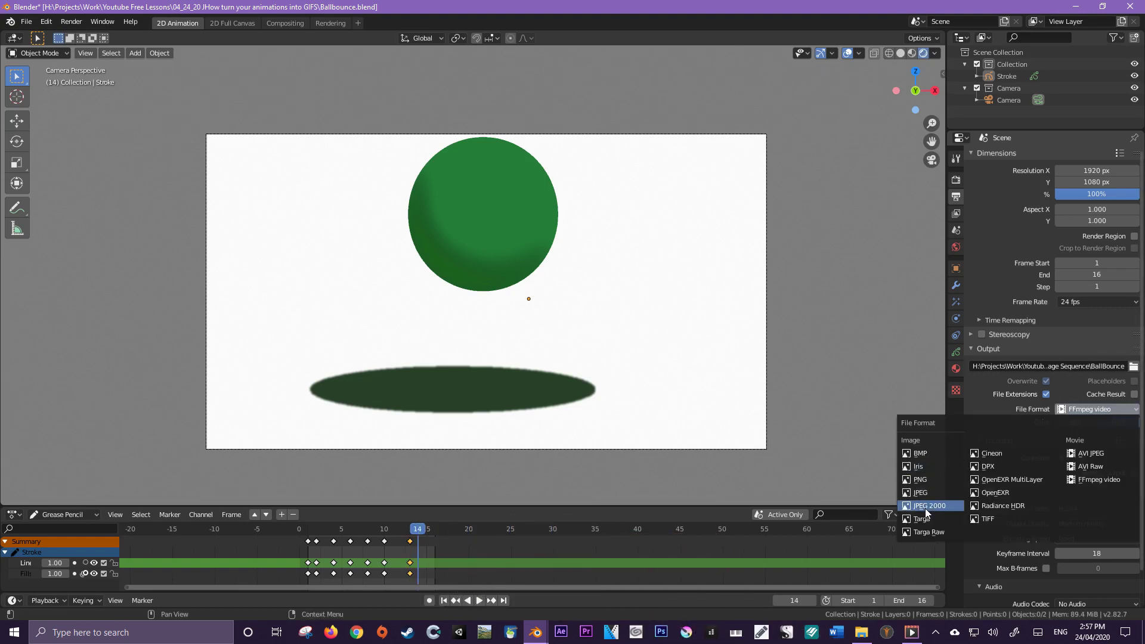
{"action": "left_click", "coordinate": [920, 481]}
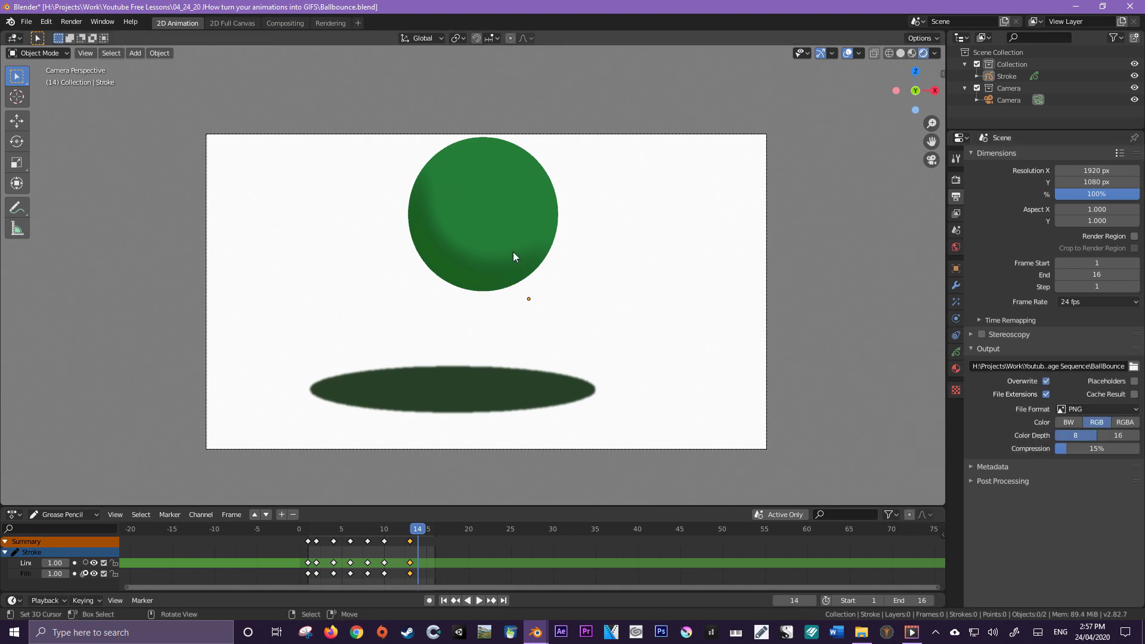
{"action": "key", "text": "space"}
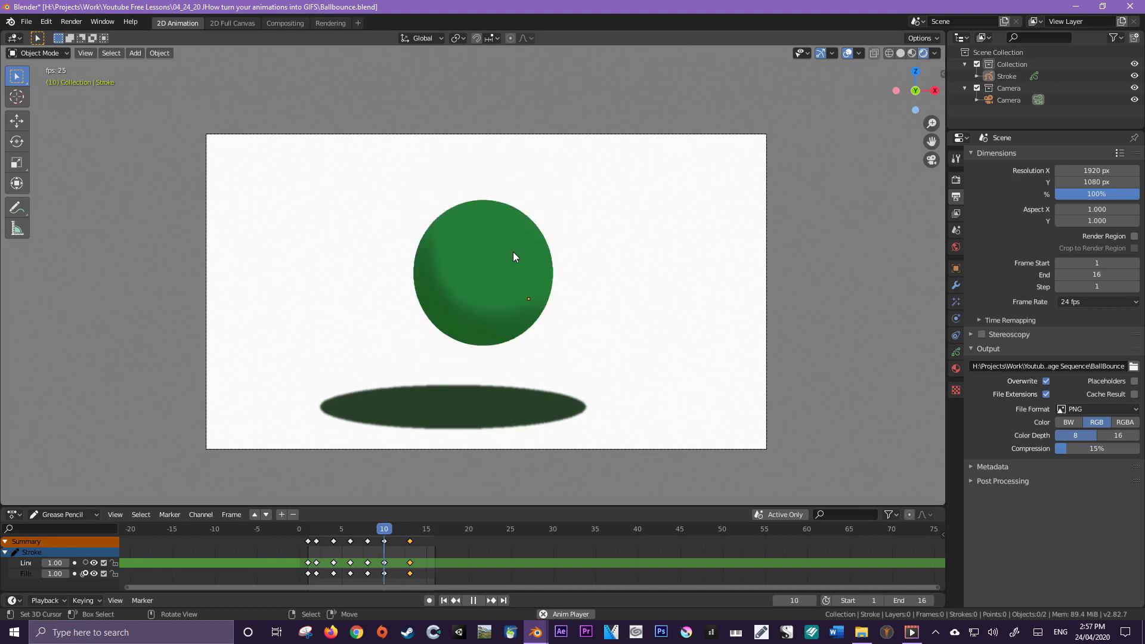
{"action": "key", "text": "space"}
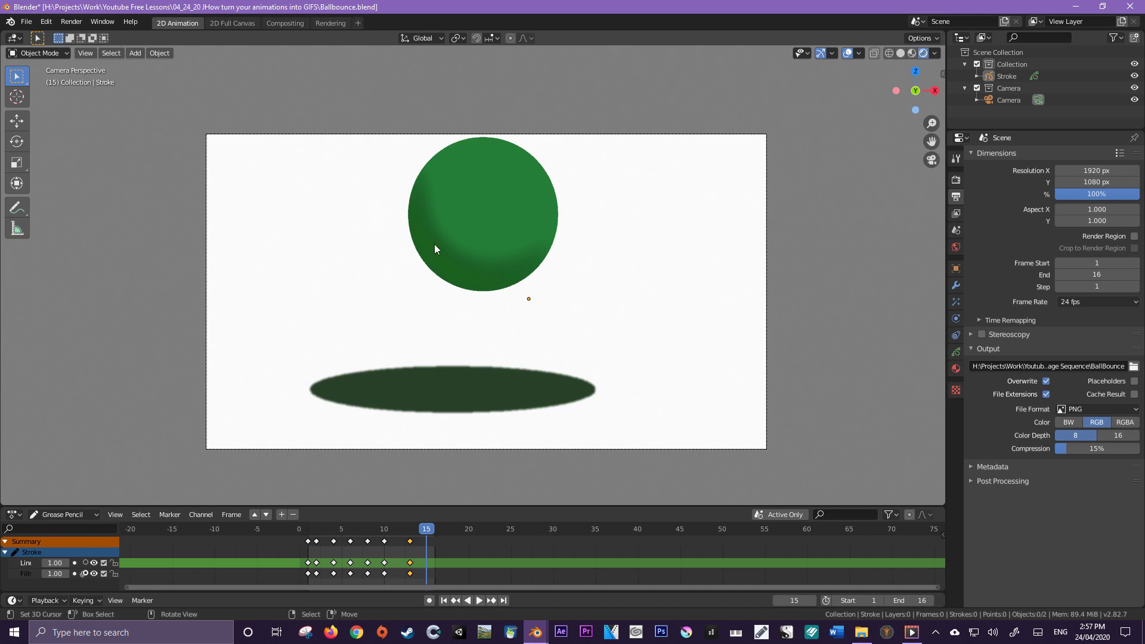
{"action": "left_click", "coordinate": [73, 22]}
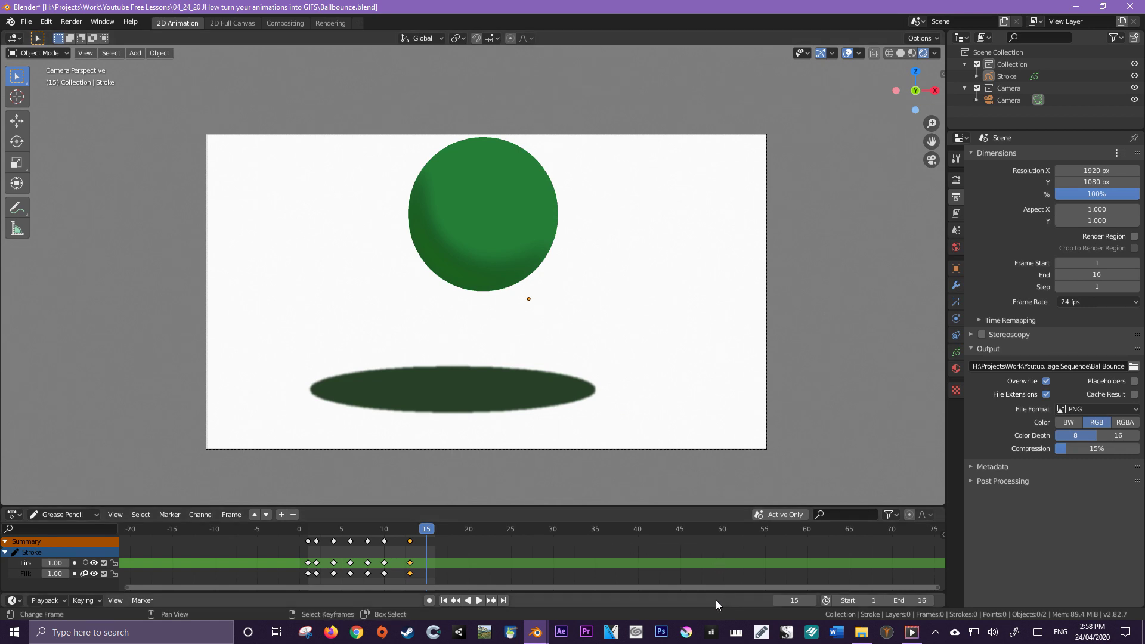
- Switch to Krita and create a new blank 1920 × 1080 px document
{"action": "left_click", "coordinate": [686, 633]}
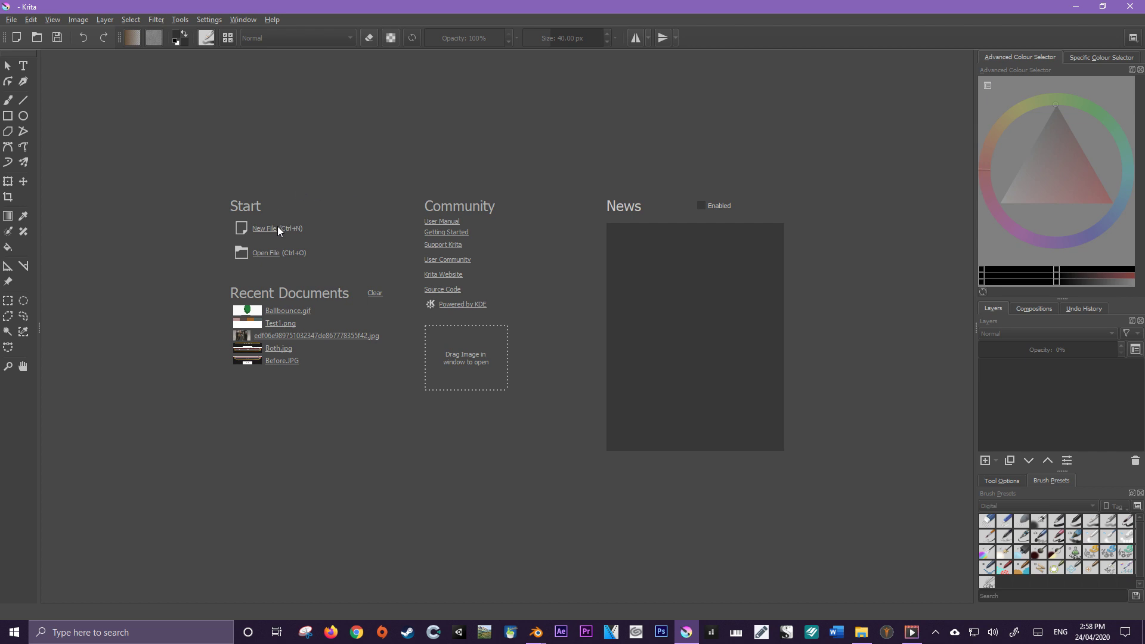
{"action": "left_click", "coordinate": [263, 230]}
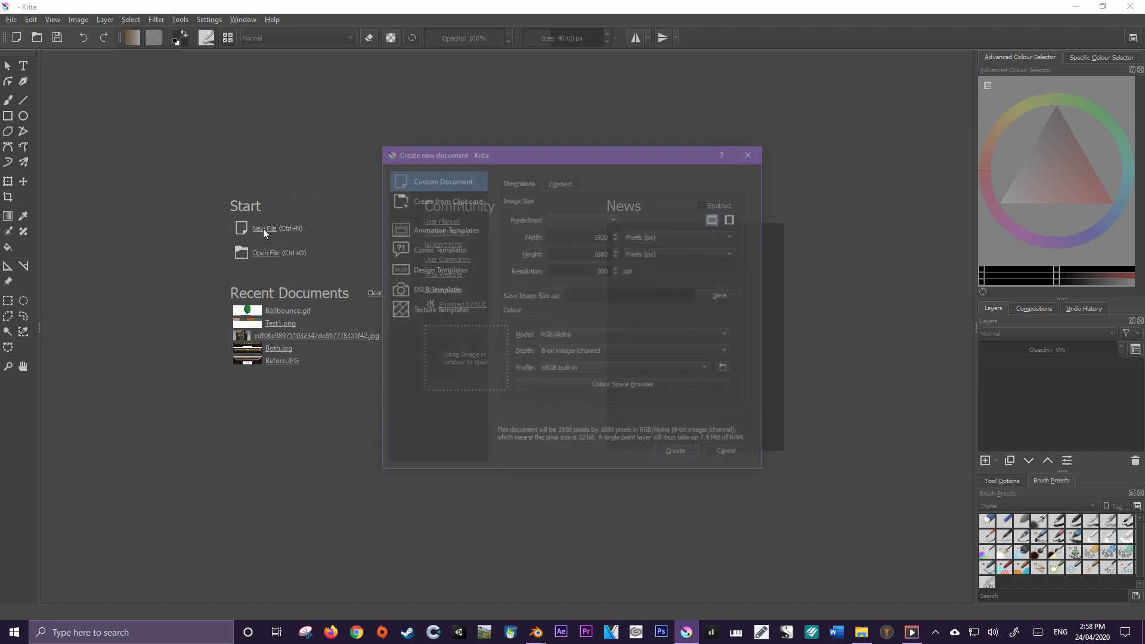
{"action": "left_click_drag", "start_coordinate": [607, 158], "coordinate": [465, 146]}
{"action": "left_click", "coordinate": [461, 224]}
{"action": "left_click_drag", "start_coordinate": [467, 225], "coordinate": [436, 226]}
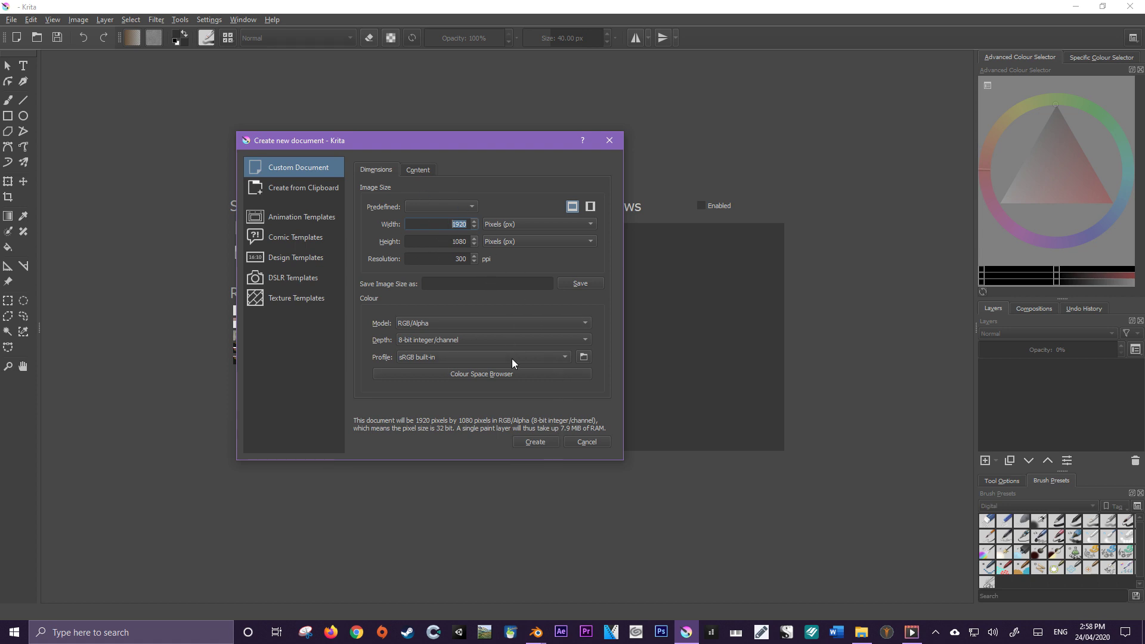
{"action": "left_click", "coordinate": [535, 442]}
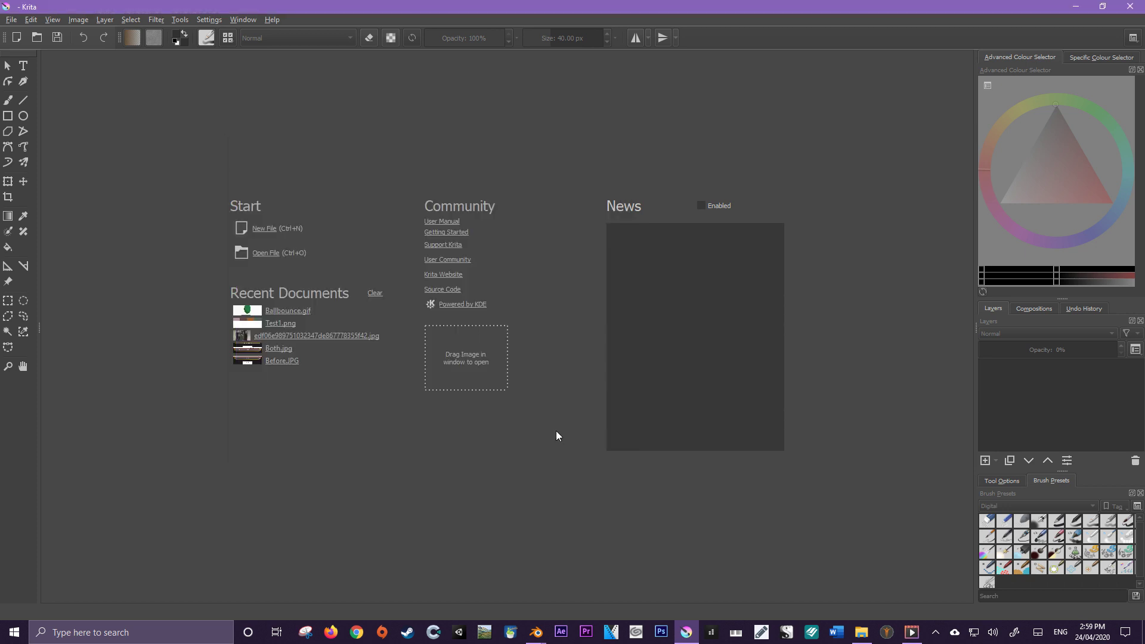
{"action": "scroll", "coordinate": [614, 319], "scroll_direction": "down", "scroll_amount": 2}
{"action": "scroll", "coordinate": [614, 320], "scroll_direction": "down", "scroll_amount": 2}
{"action": "scroll", "coordinate": [596, 286], "scroll_direction": "up", "scroll_amount": 2}
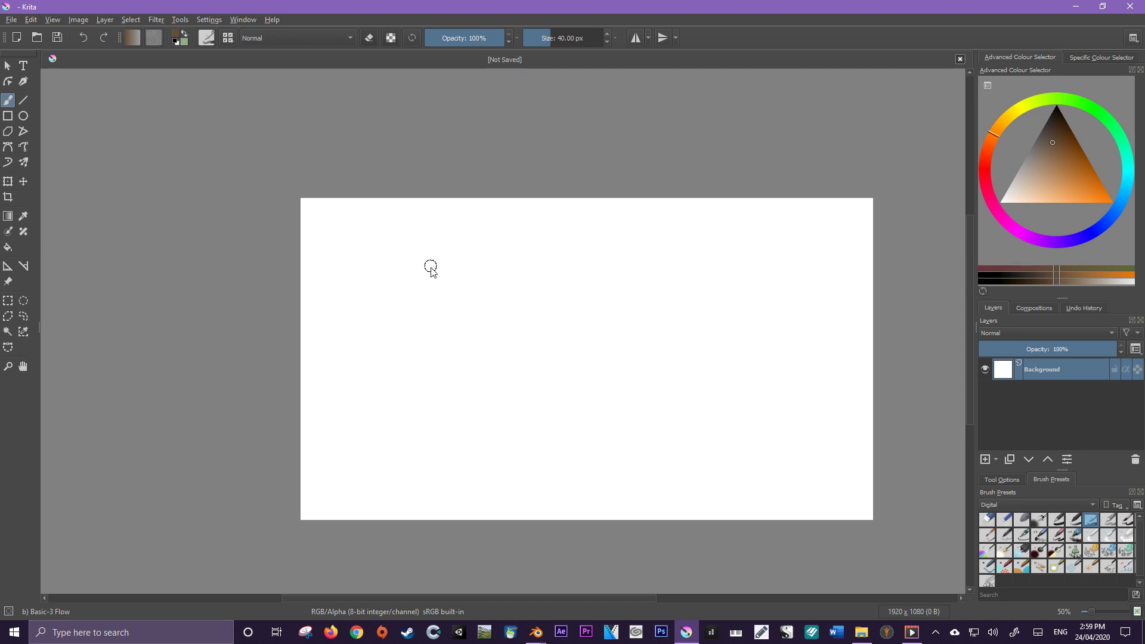
- Use File > Import animation frames to add the BallBounce PNG sequence and import it
{"action": "left_click", "coordinate": [10, 21]}
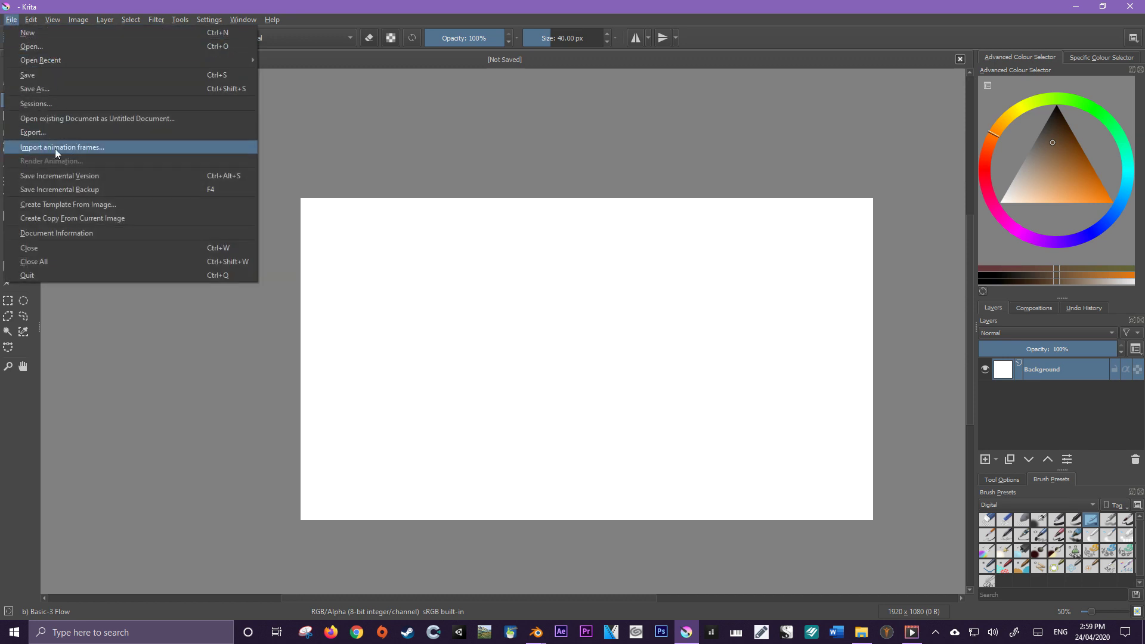
{"action": "left_click", "coordinate": [78, 148]}
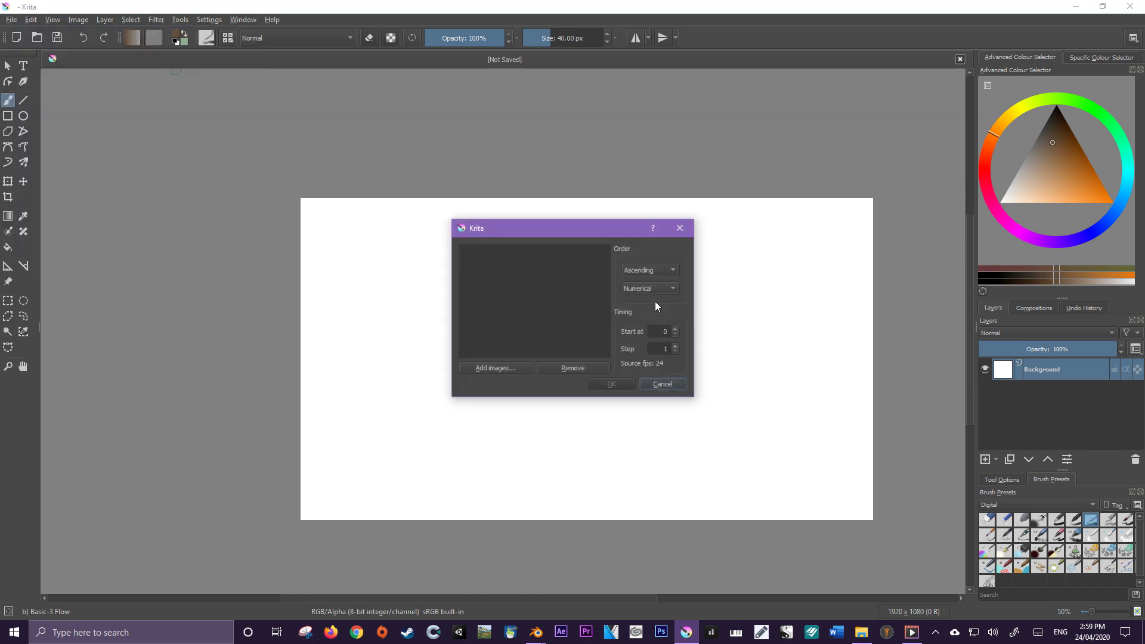
{"action": "left_click", "coordinate": [502, 367]}
{"action": "left_click_drag", "start_coordinate": [655, 252], "coordinate": [0, 203]}
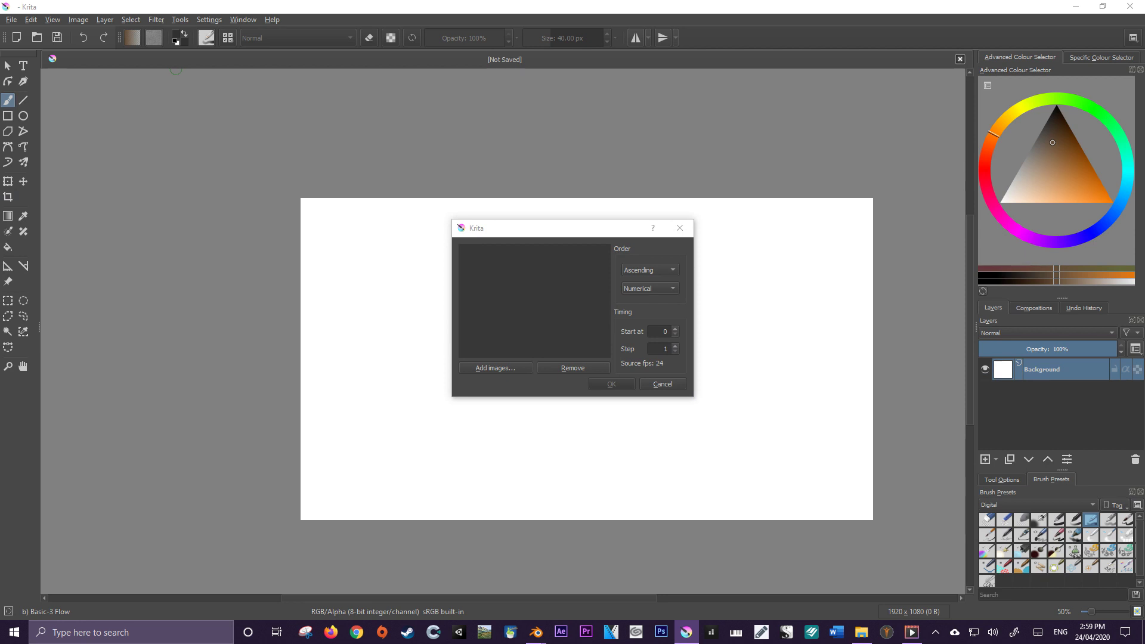
{"action": "key", "text": "Return"}
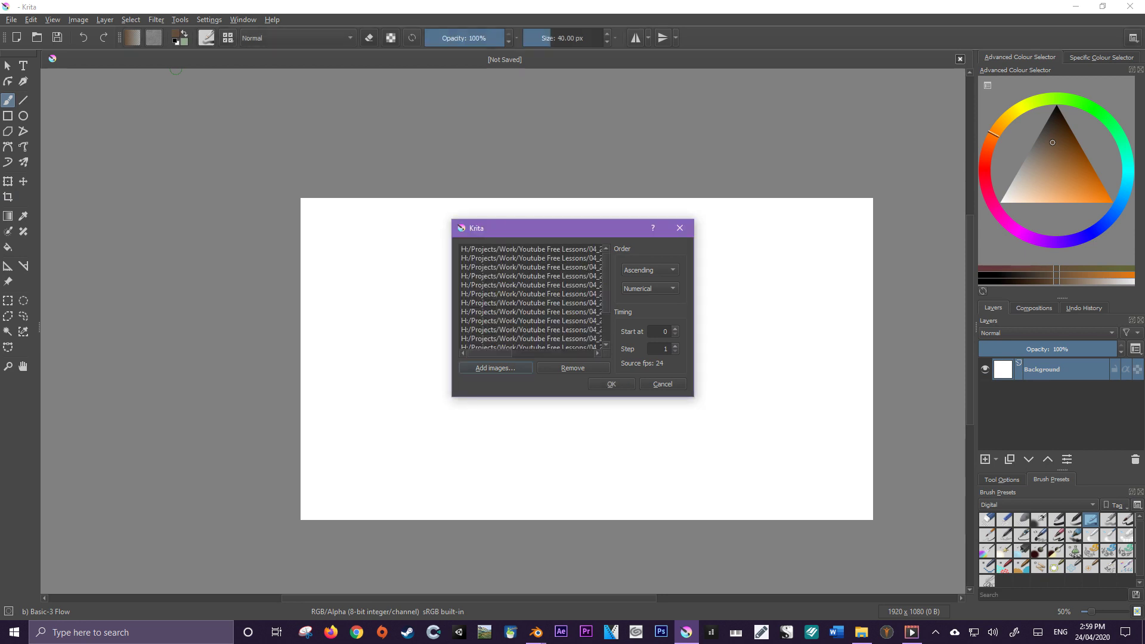
{"action": "left_click_drag", "start_coordinate": [488, 353], "coordinate": [582, 284]}
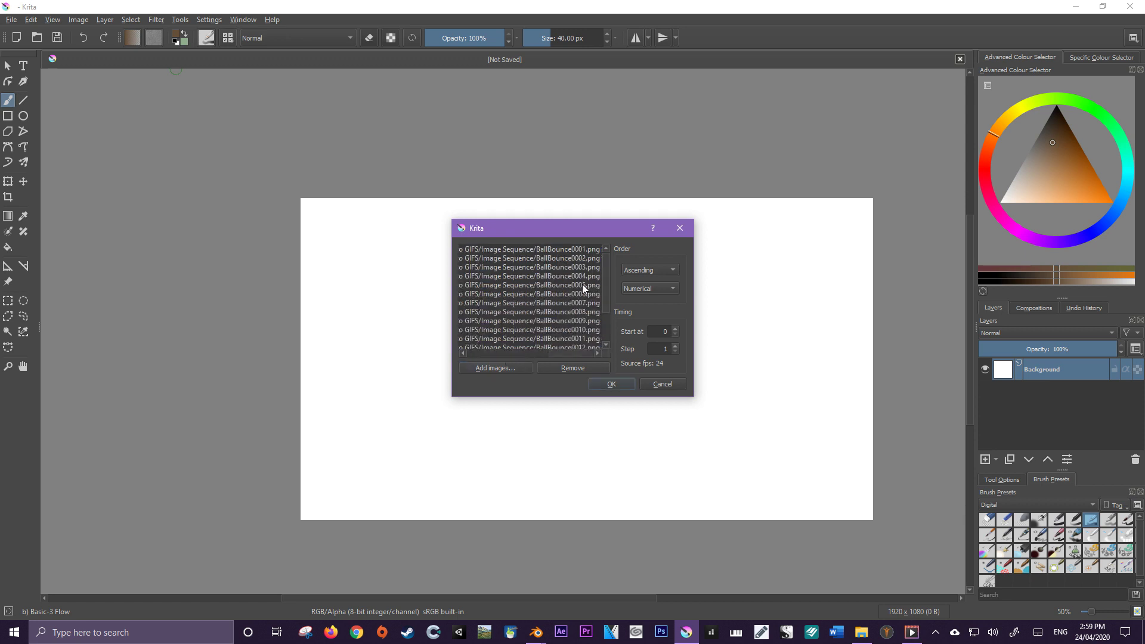
{"action": "scroll", "coordinate": [602, 263], "scroll_direction": "down", "scroll_amount": 2}
{"action": "left_click", "coordinate": [610, 385]}
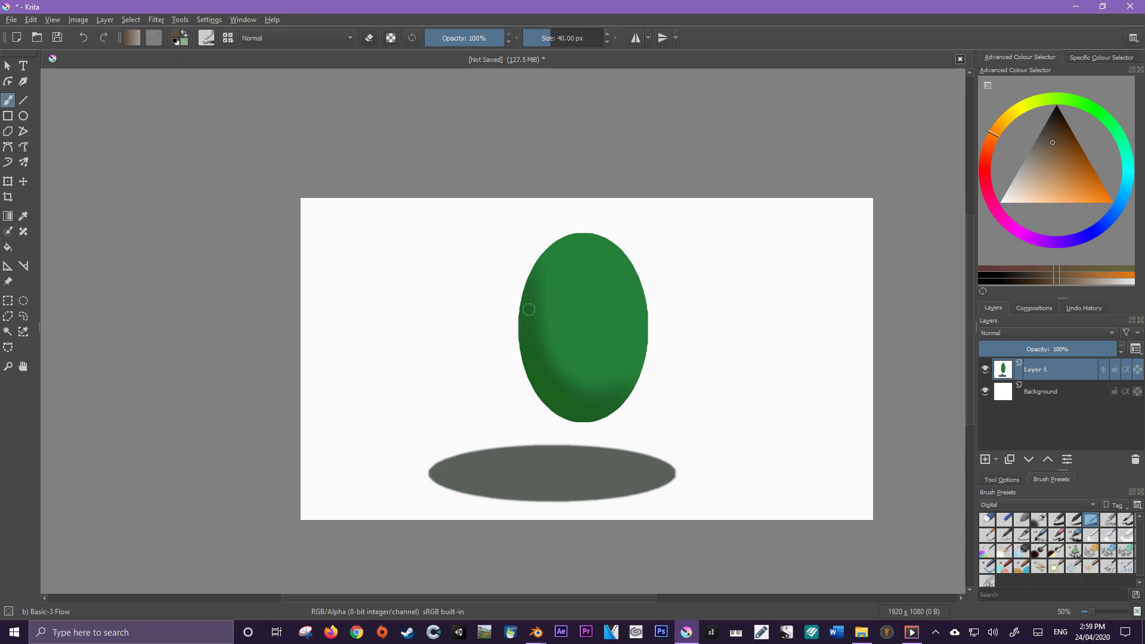
- Choose Window > Workspace > Animation to show the timeline panels
{"action": "left_click", "coordinate": [245, 21]}
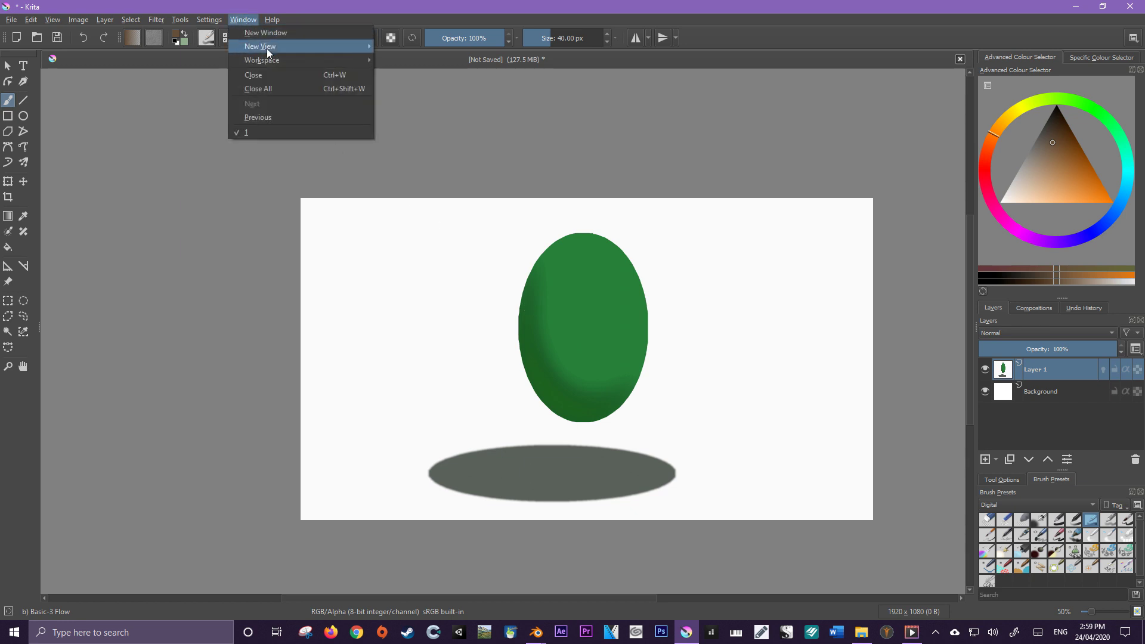
{"action": "mouse_move", "coordinate": [274, 60]}
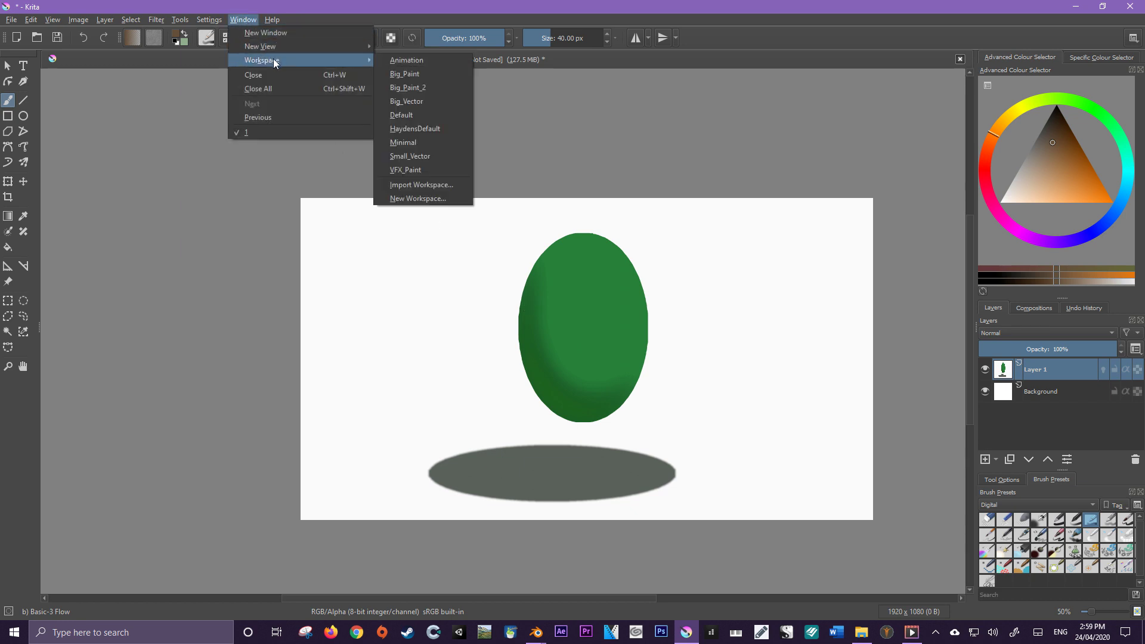
{"action": "left_click", "coordinate": [408, 60]}
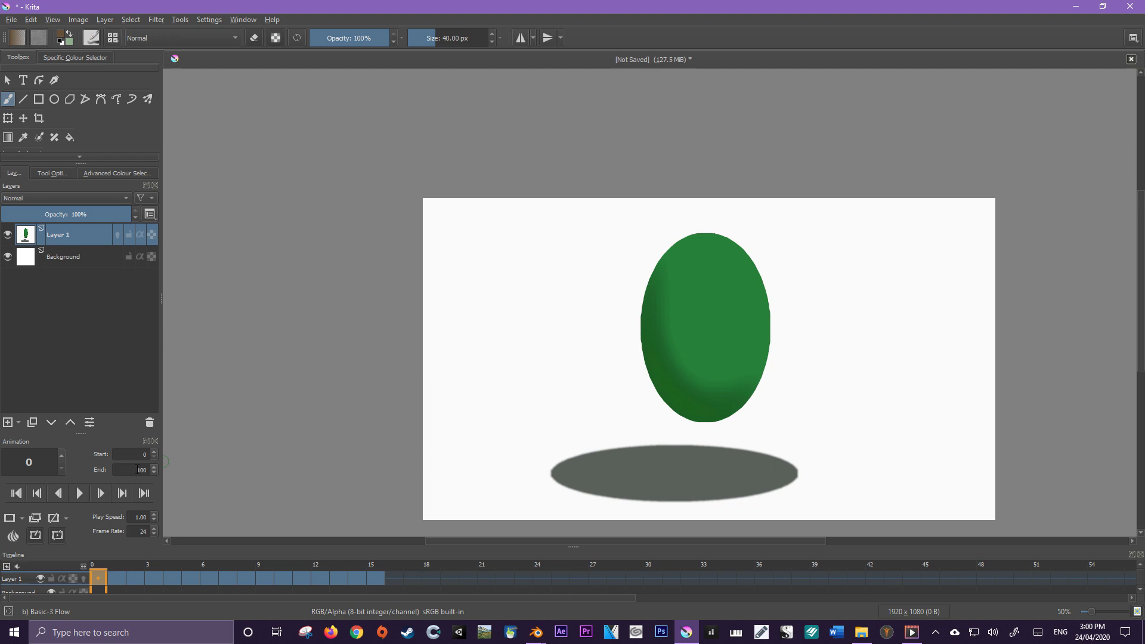
- Set the animation End frame to 16 and Frame Rate to 25, then preview playback
{"action": "left_click_drag", "start_coordinate": [145, 471], "coordinate": [136, 471]}
{"action": "type", "text": "16"}
{"action": "left_click", "coordinate": [147, 531]}
{"action": "key", "text": "BackSpace"}
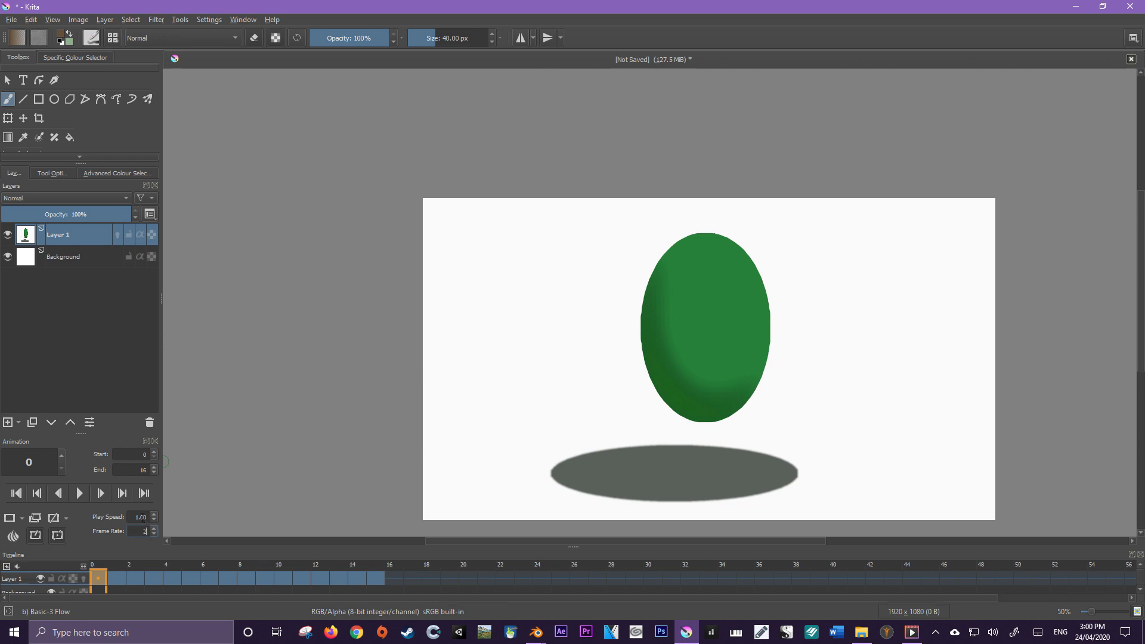
{"action": "type", "text": "5"}
{"action": "left_click", "coordinate": [80, 493]}
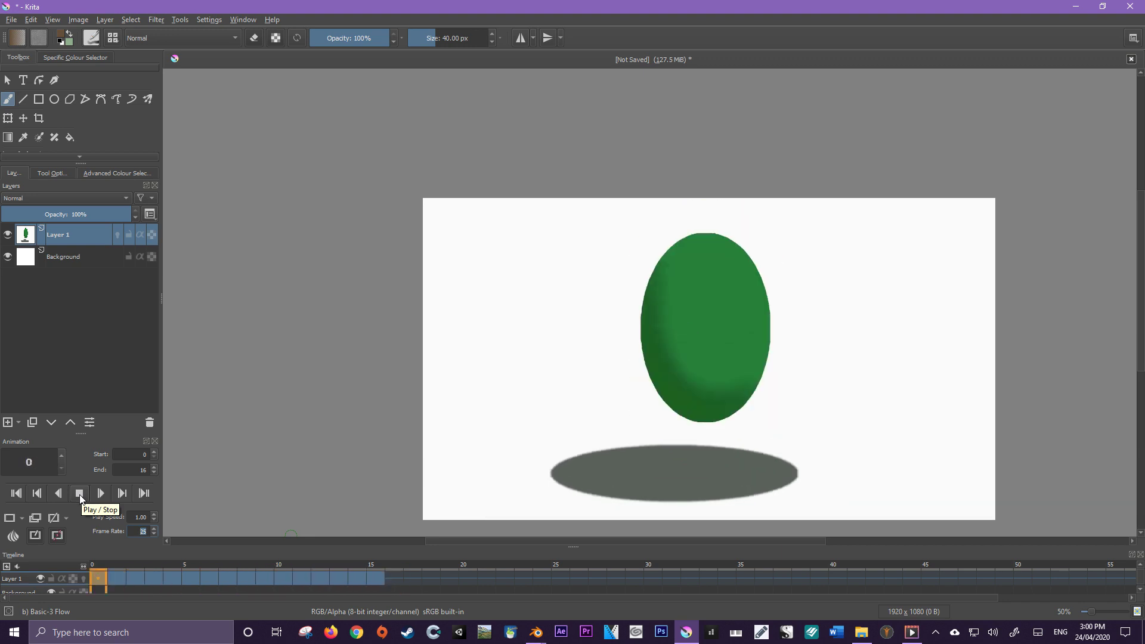
{"action": "left_click", "coordinate": [80, 495]}
- Switch to Chrome and search the web for ffmpeg
{"action": "left_click", "coordinate": [355, 634]}
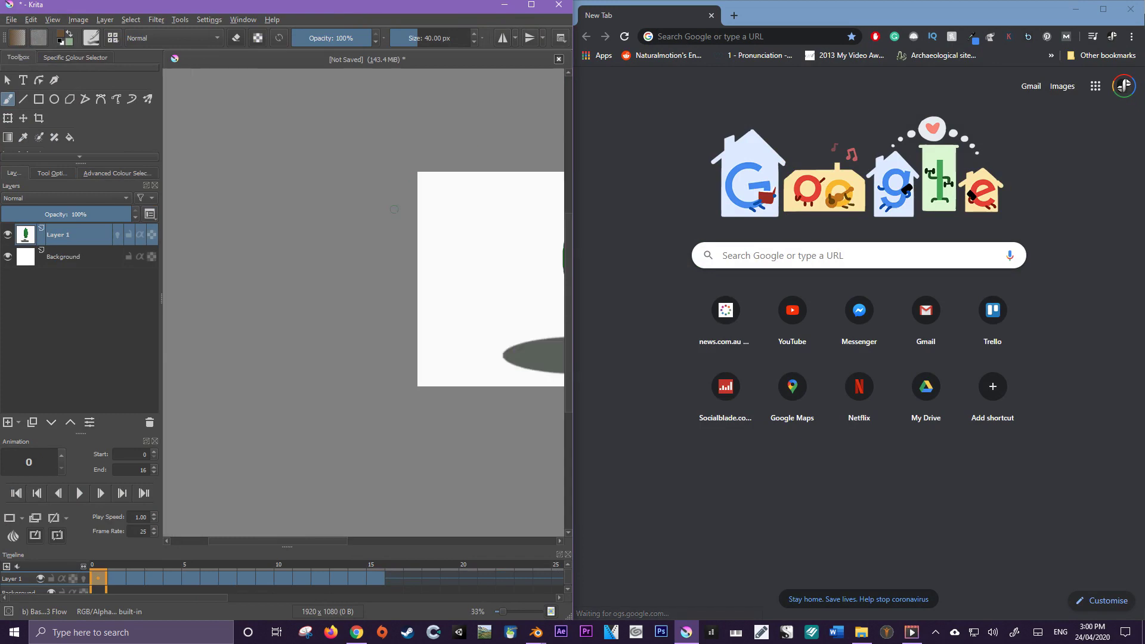
{"action": "scroll", "coordinate": [521, 230], "scroll_direction": "down", "scroll_amount": 1}
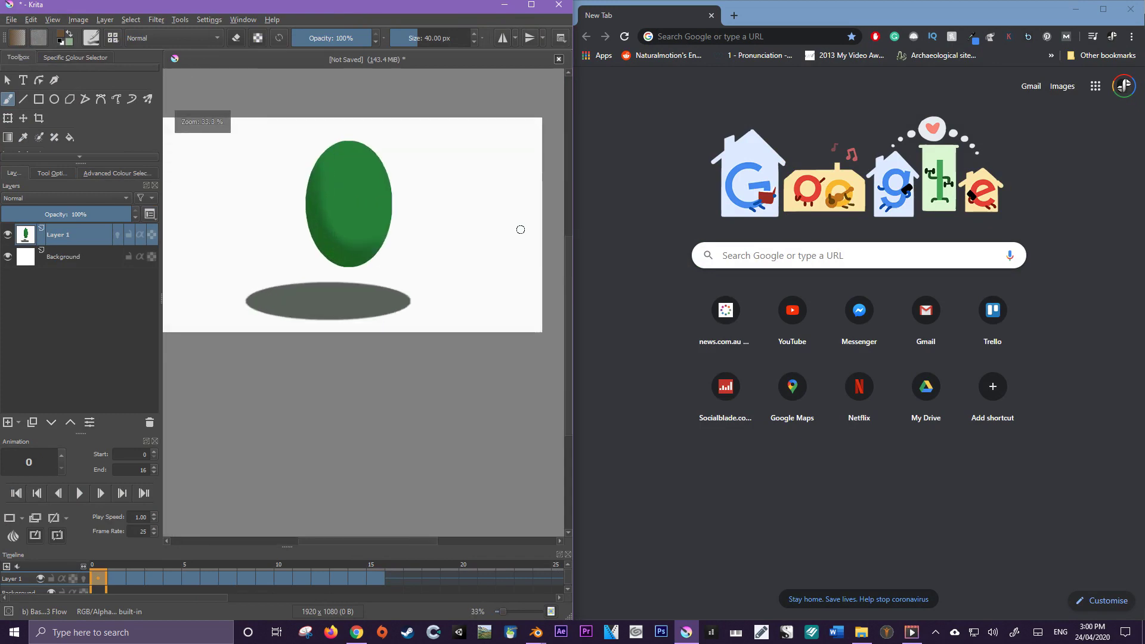
{"action": "scroll", "coordinate": [521, 230], "scroll_direction": "down", "scroll_amount": 1}
{"action": "left_click", "coordinate": [695, 37]}
{"action": "type", "text": "ffmpg"}
{"action": "key", "text": "Return"}
{"action": "left_click", "coordinate": [802, 191]}
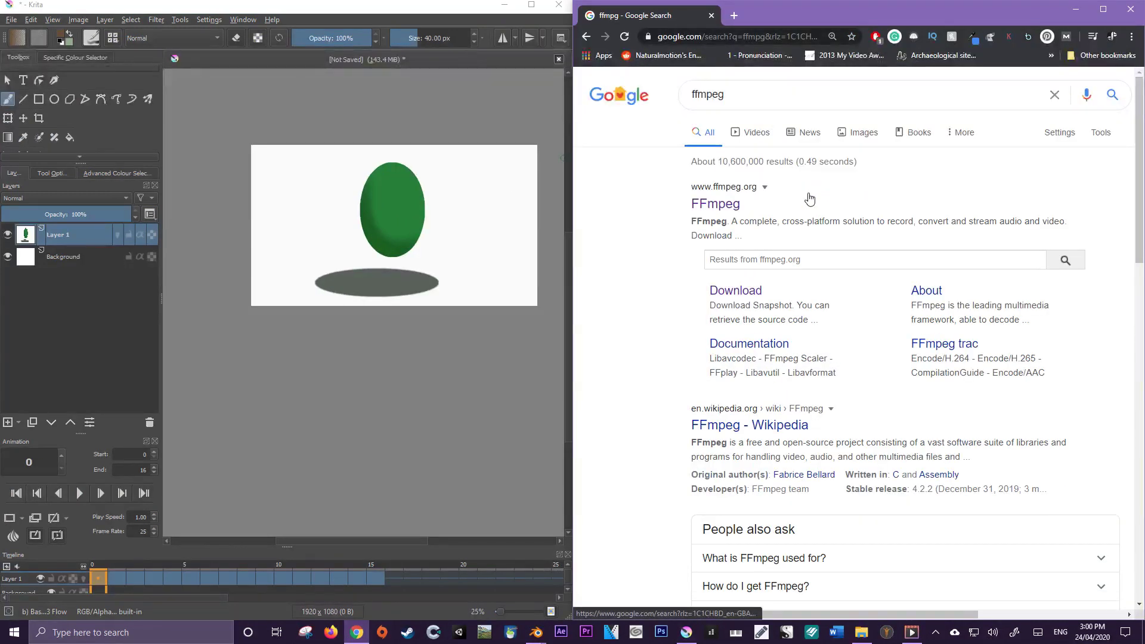
- Go from ffmpeg.org's Download page to the Windows builds by Zeranoe page
{"action": "left_click", "coordinate": [718, 204]}
{"action": "scroll", "coordinate": [890, 254], "scroll_direction": "down", "scroll_amount": 5}
{"action": "scroll", "coordinate": [890, 253], "scroll_direction": "down", "scroll_amount": 10}
{"action": "scroll", "coordinate": [890, 253], "scroll_direction": "up", "scroll_amount": 6}
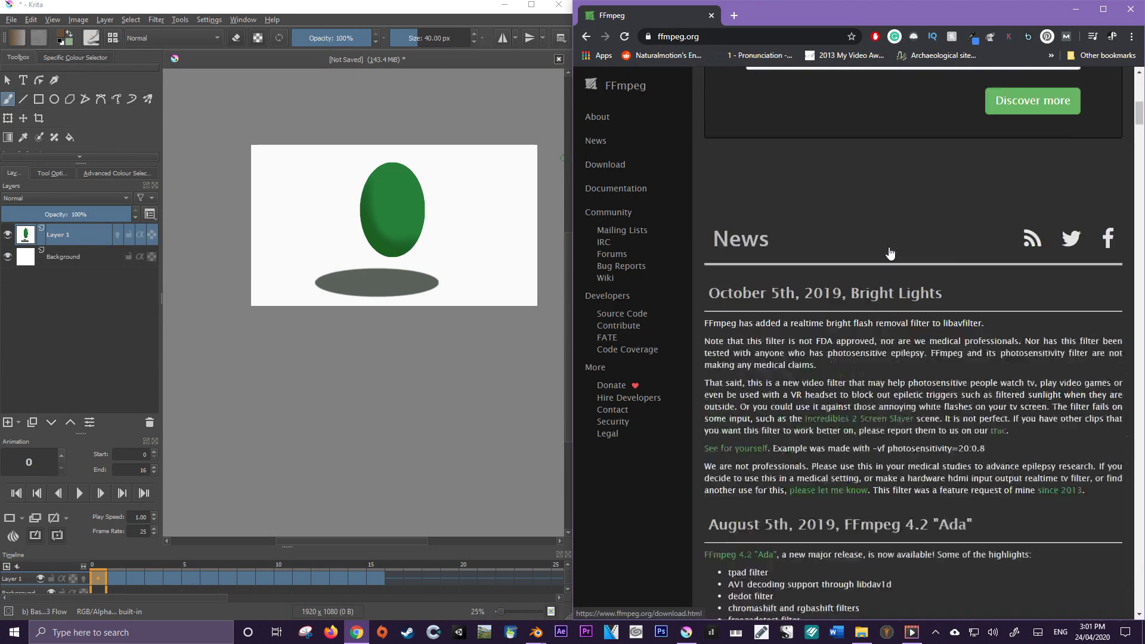
{"action": "scroll", "coordinate": [890, 253], "scroll_direction": "up", "scroll_amount": 2}
{"action": "left_click", "coordinate": [605, 164]}
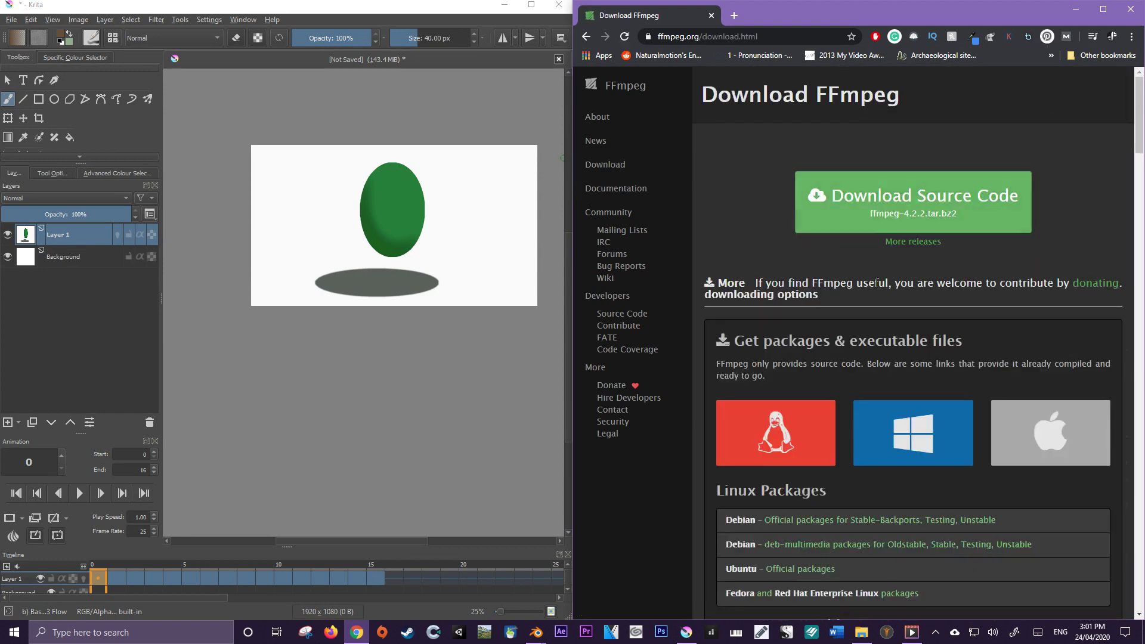
{"action": "scroll", "coordinate": [877, 283], "scroll_direction": "down", "scroll_amount": 4}
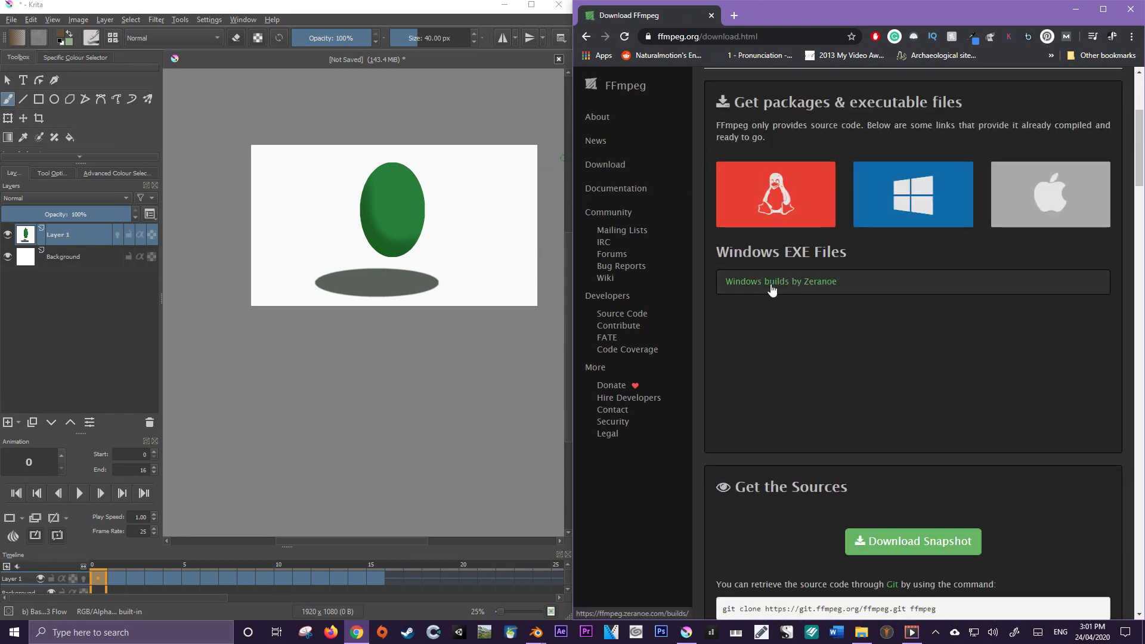
{"action": "left_click", "coordinate": [818, 287]}
{"action": "scroll", "coordinate": [821, 258], "scroll_direction": "down", "scroll_amount": 7}
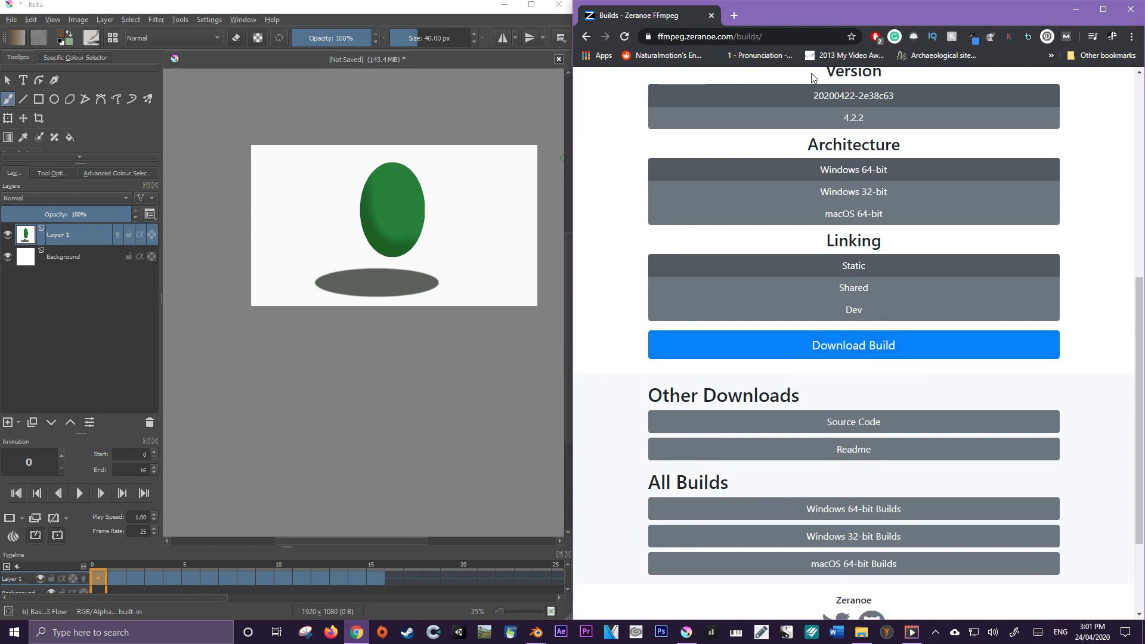
{"action": "left_click_drag", "start_coordinate": [809, 23], "coordinate": [614, 170]}
- Minimize Chrome and Blender, then check the ffmpeg folder's bin folder for ffmpeg.exe
{"action": "left_click", "coordinate": [878, 162]}
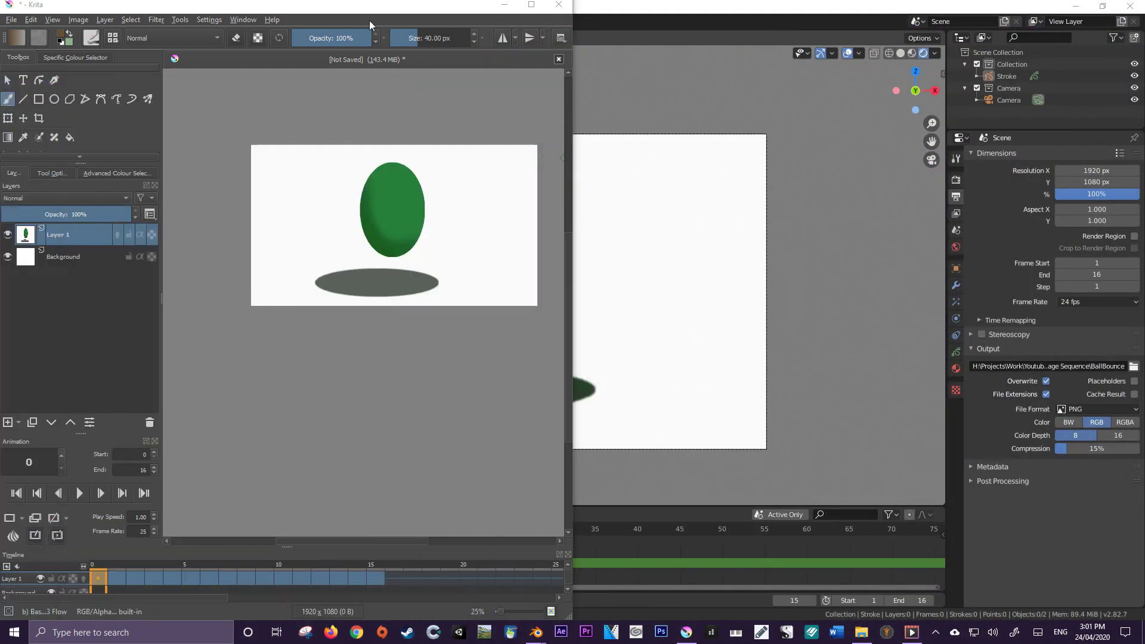
{"action": "left_click", "coordinate": [1076, 6]}
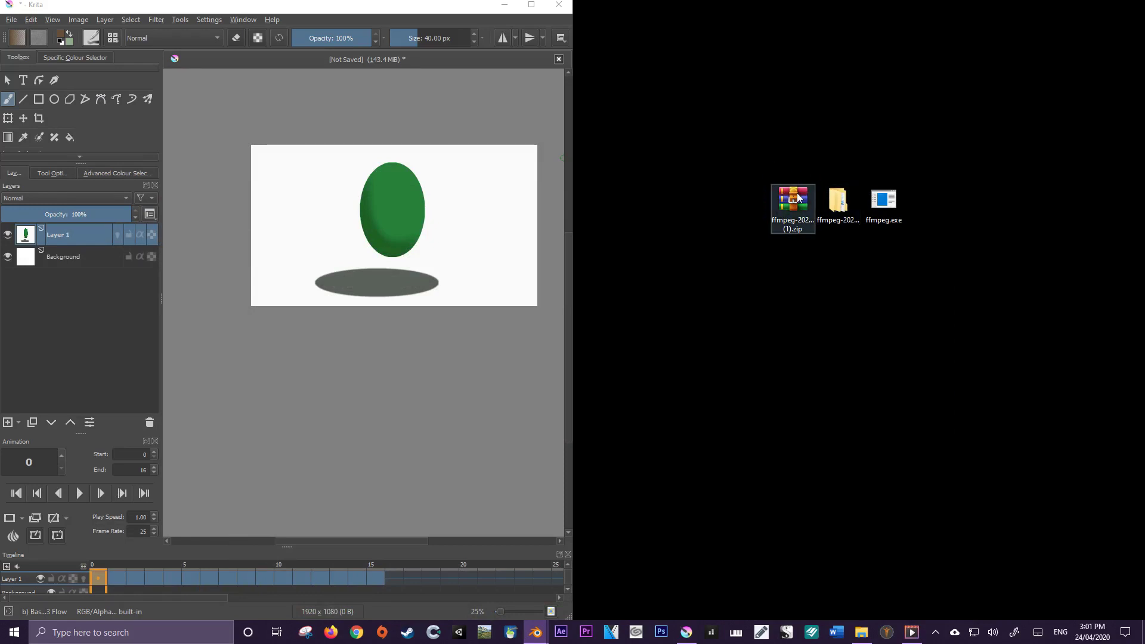
{"action": "double_click", "coordinate": [843, 204]}
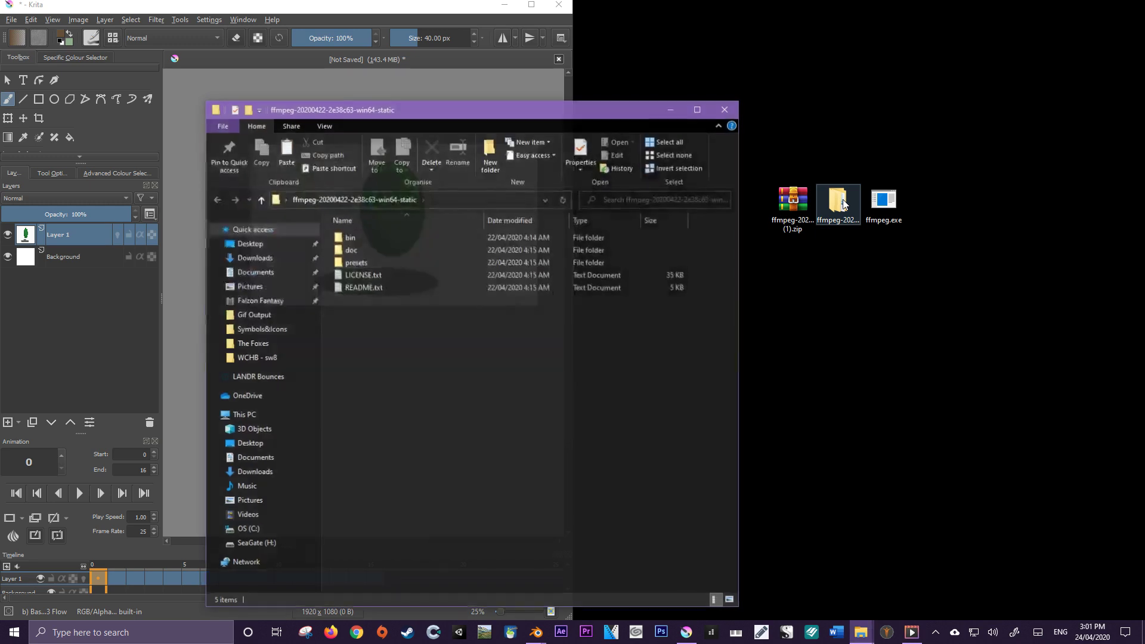
{"action": "double_click", "coordinate": [392, 241]}
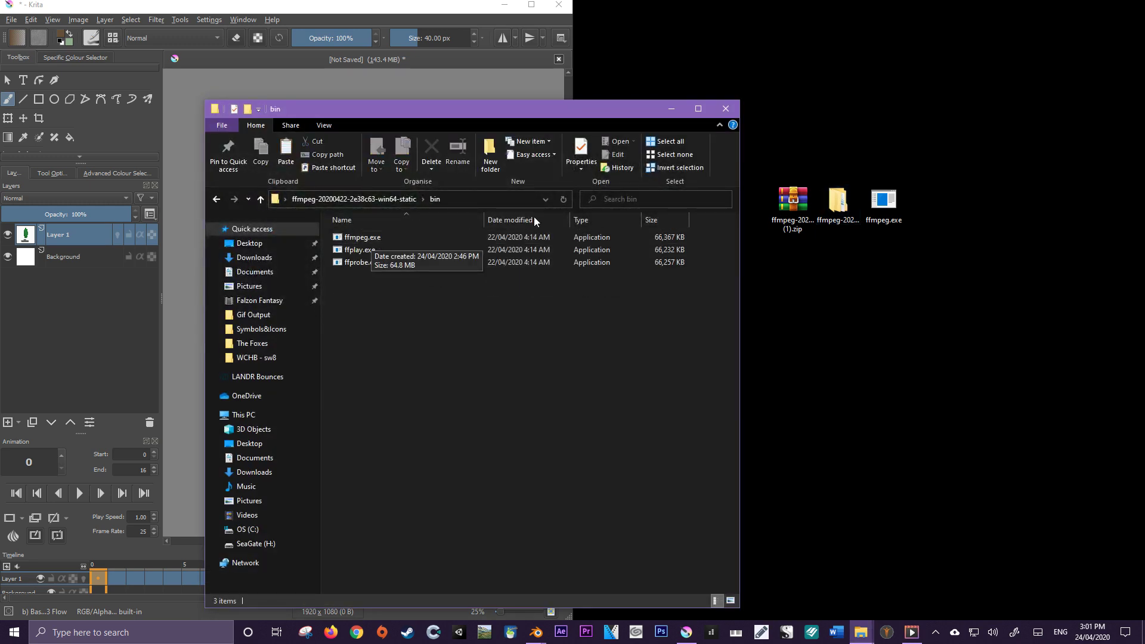
{"action": "left_click", "coordinate": [726, 110]}
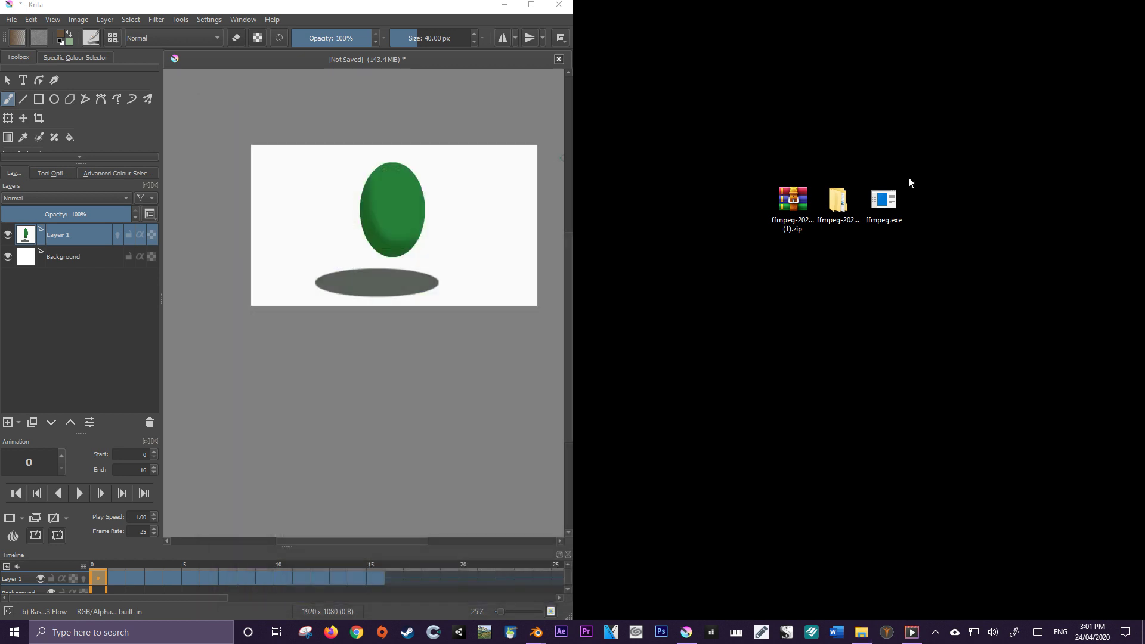
- Bring the Krita window back and maximize it to full screen
{"action": "left_click", "coordinate": [884, 203]}
{"action": "left_click", "coordinate": [790, 198]}
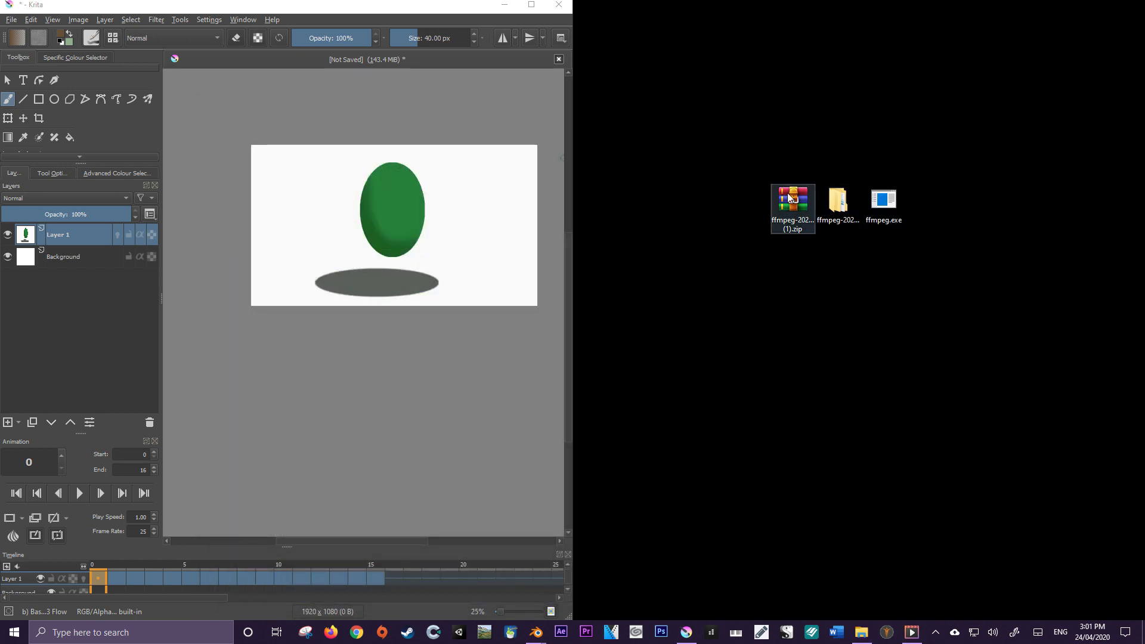
{"action": "left_click", "coordinate": [234, 6]}
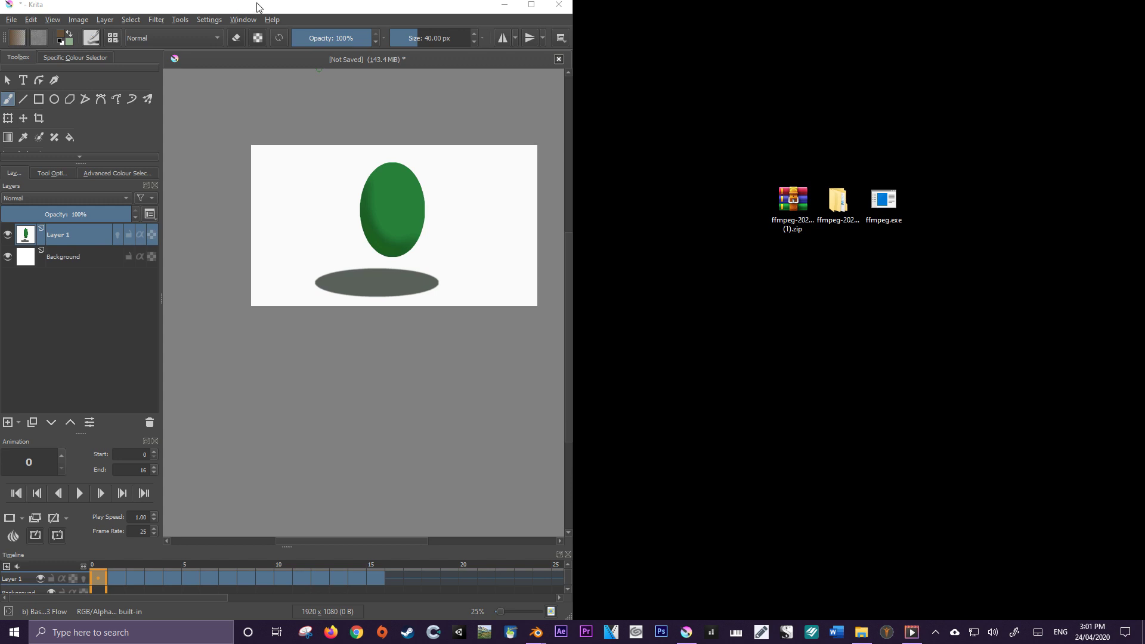
{"action": "left_click_drag", "start_coordinate": [268, 8], "coordinate": [149, 1]}
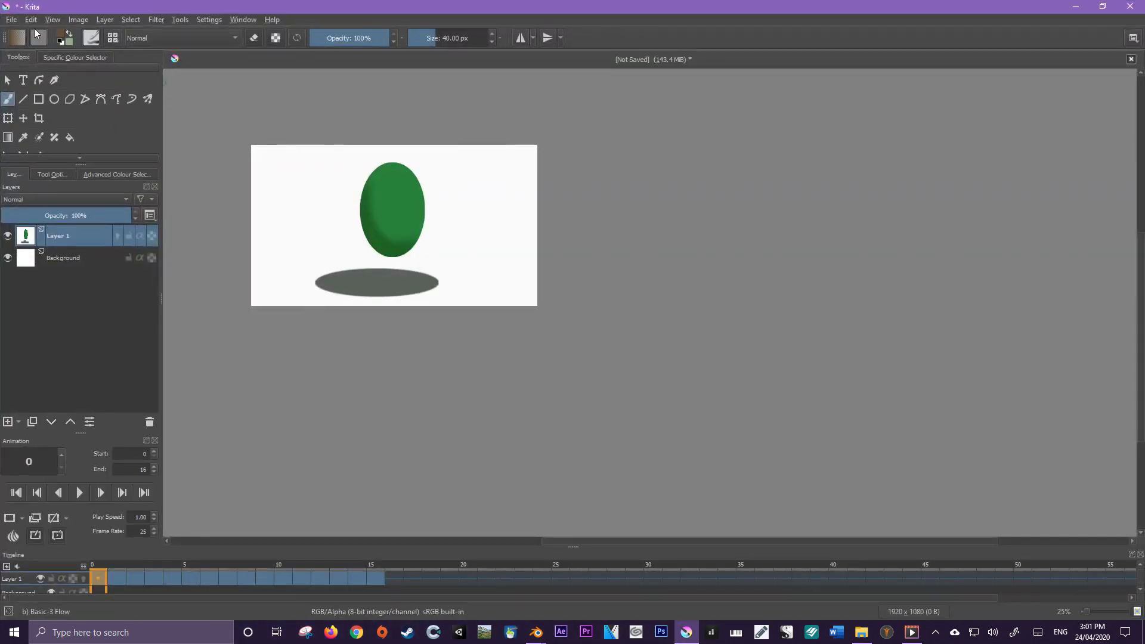
- Render frames 0–16 as a GIF image to Gif Output/Ballbouce2.gif via Render Animation
{"action": "left_click", "coordinate": [11, 20]}
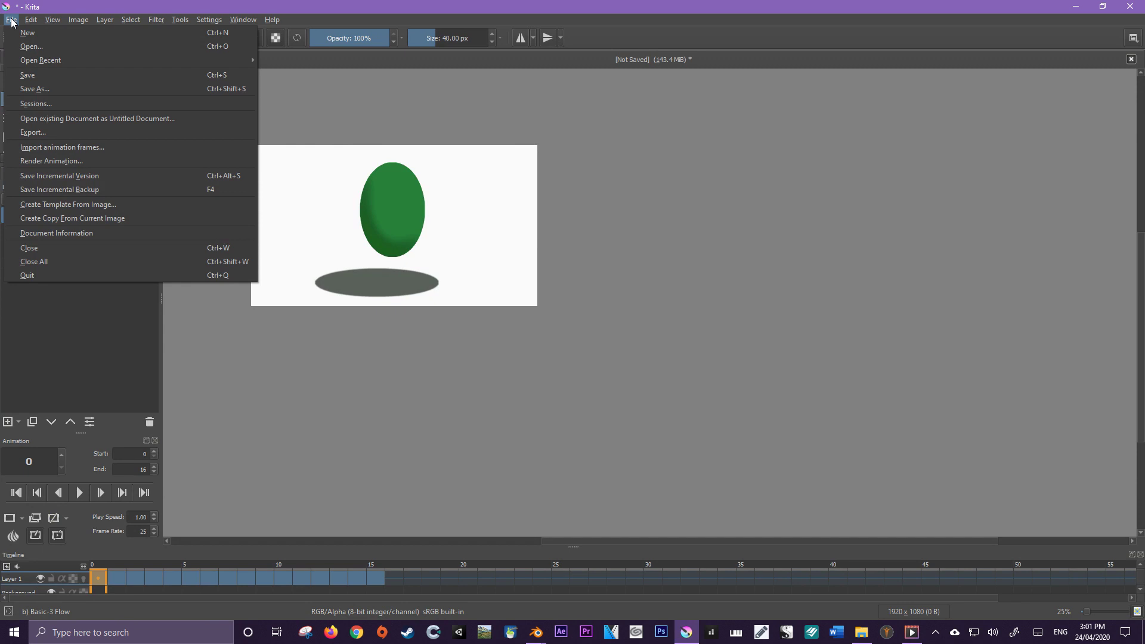
{"action": "left_click", "coordinate": [100, 161]}
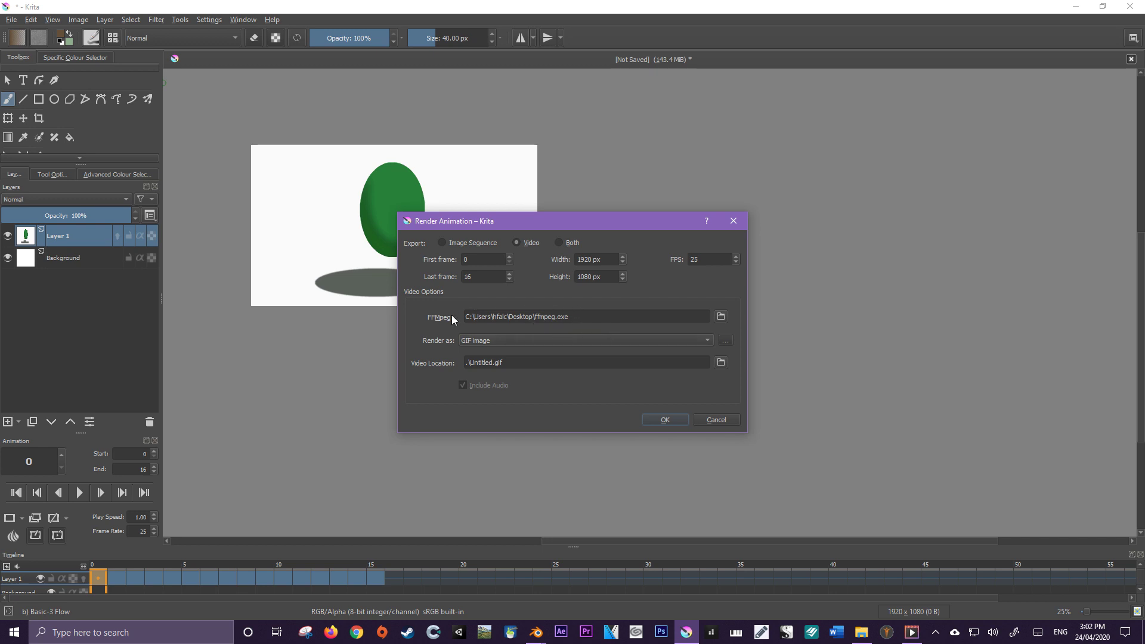
{"action": "left_click", "coordinate": [492, 341]}
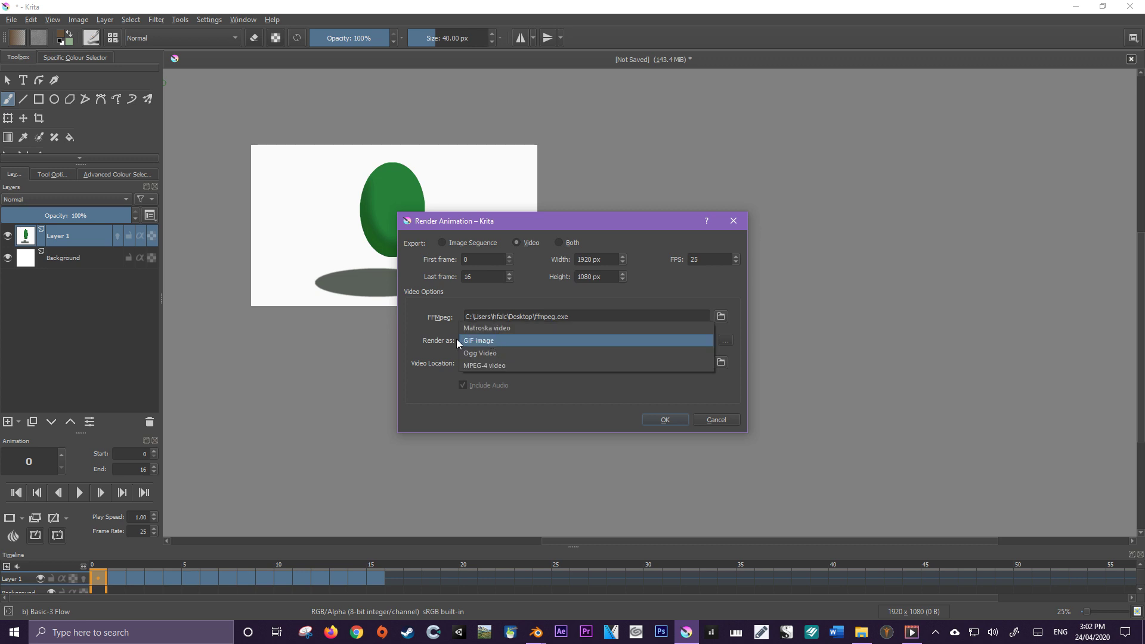
{"action": "left_click", "coordinate": [502, 340]}
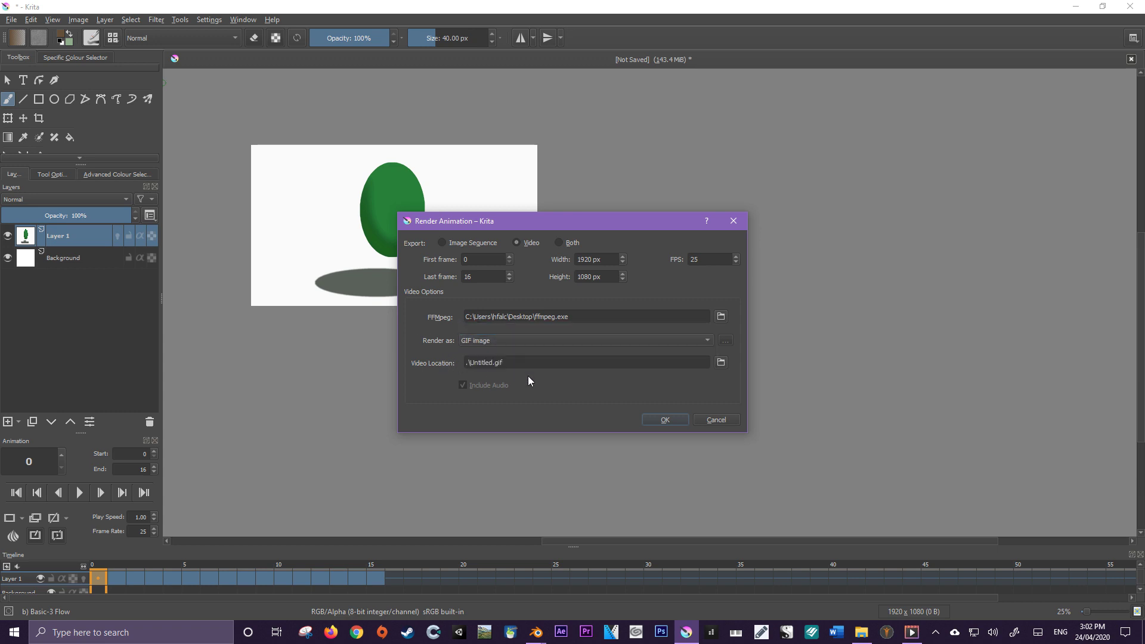
{"action": "left_click", "coordinate": [721, 363]}
{"action": "key", "text": "Escape"}
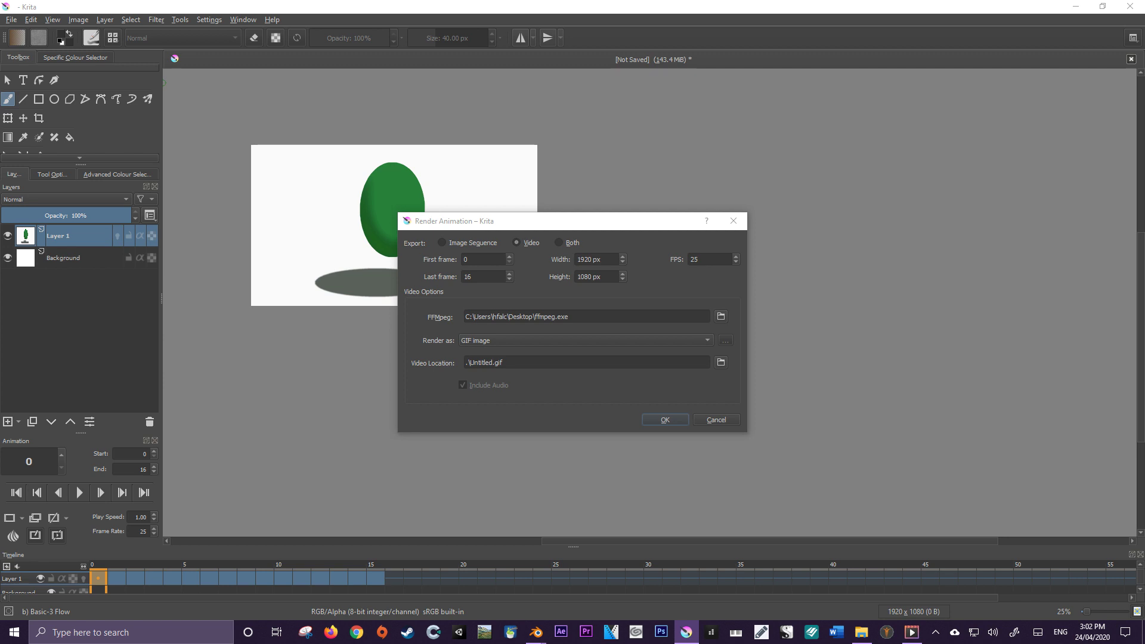
{"action": "key", "text": "Return"}
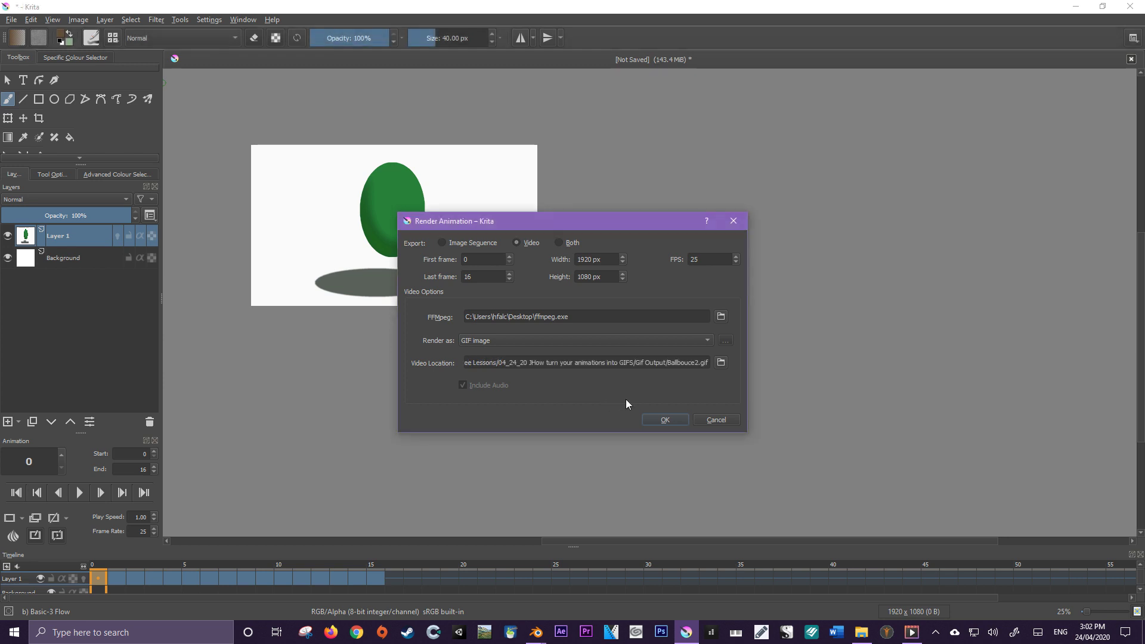
{"action": "left_click", "coordinate": [660, 424]}
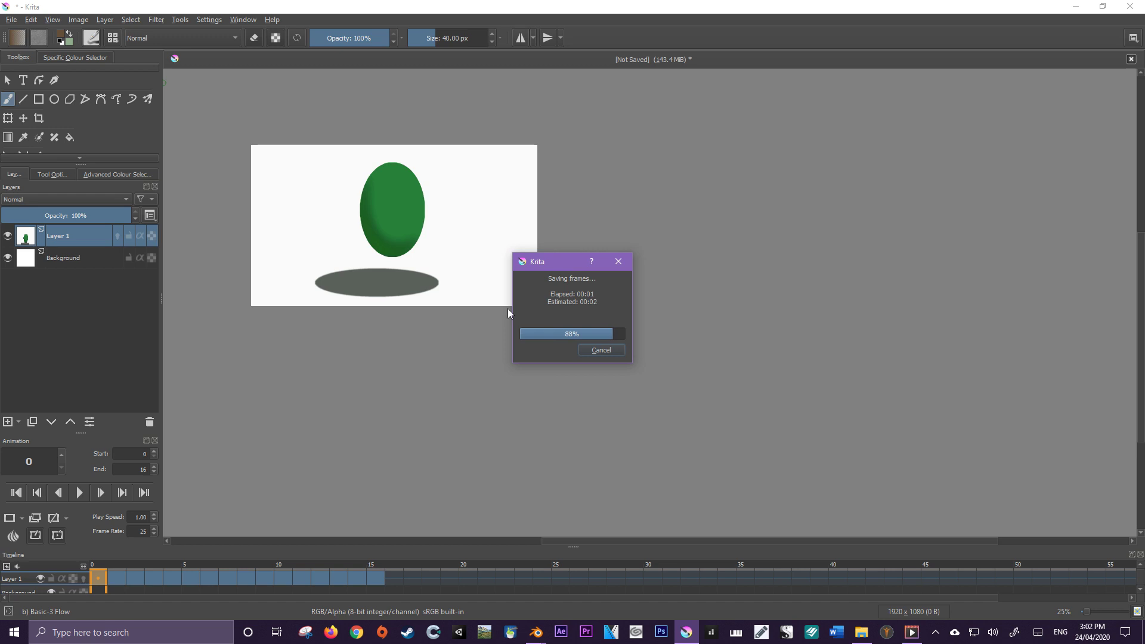